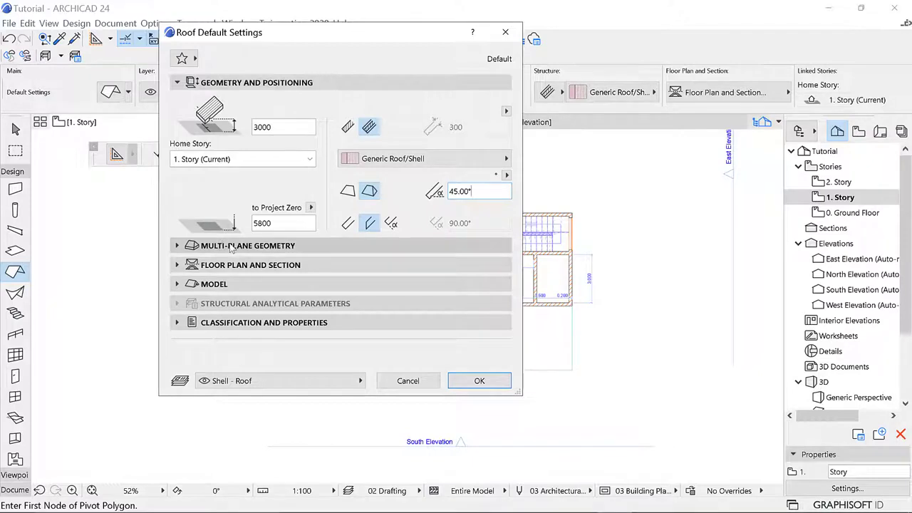
Set the default roof's eaves overhang offset to 756 and apply the roof settings
{"action": "left_click", "coordinate": [230, 246]}
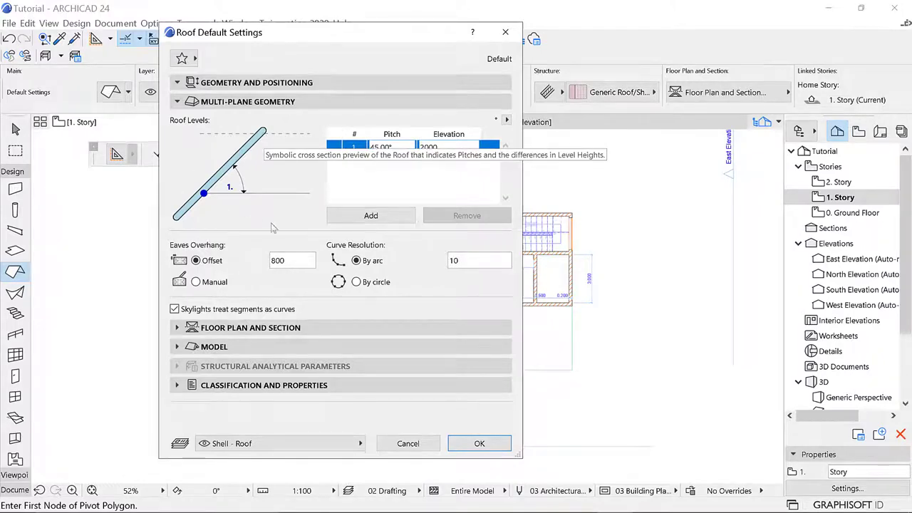
{"action": "double_click", "coordinate": [285, 260]}
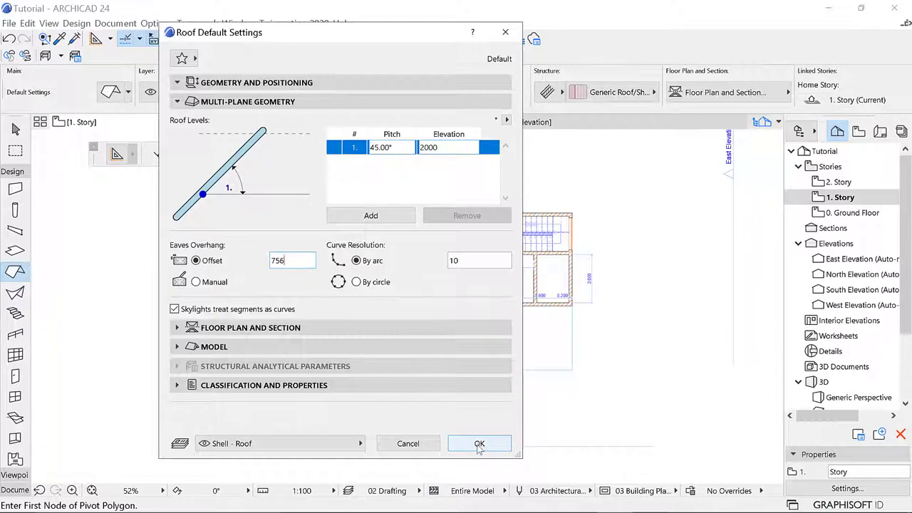
{"action": "left_click", "coordinate": [175, 347]}
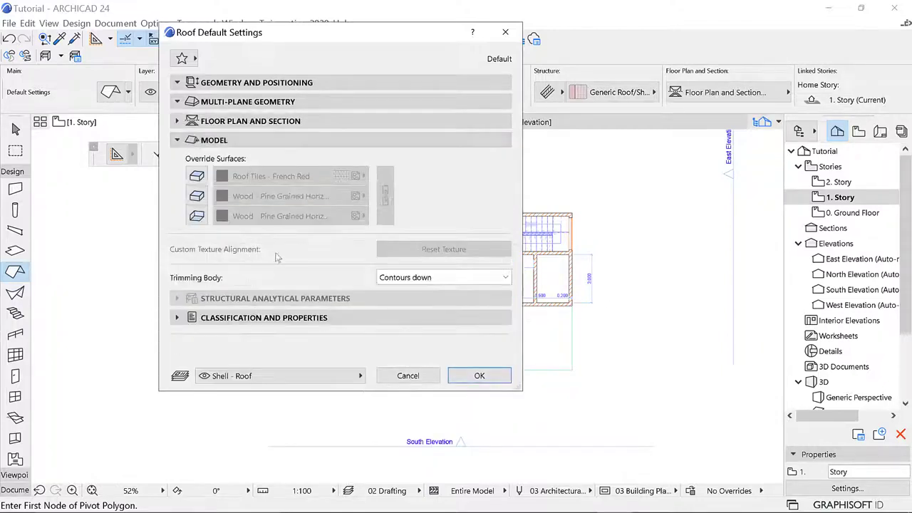
{"action": "left_click", "coordinate": [462, 375]}
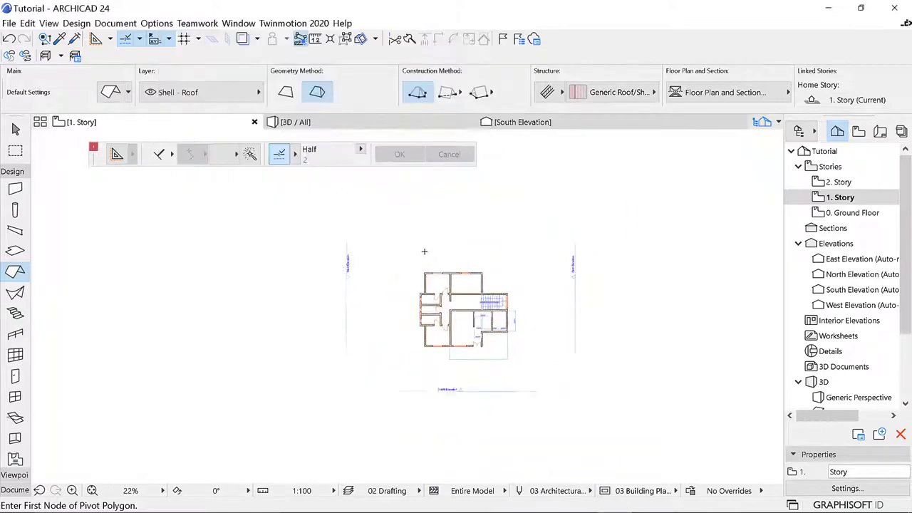
{"action": "scroll", "coordinate": [426, 252], "scroll_direction": "up", "scroll_amount": 8}
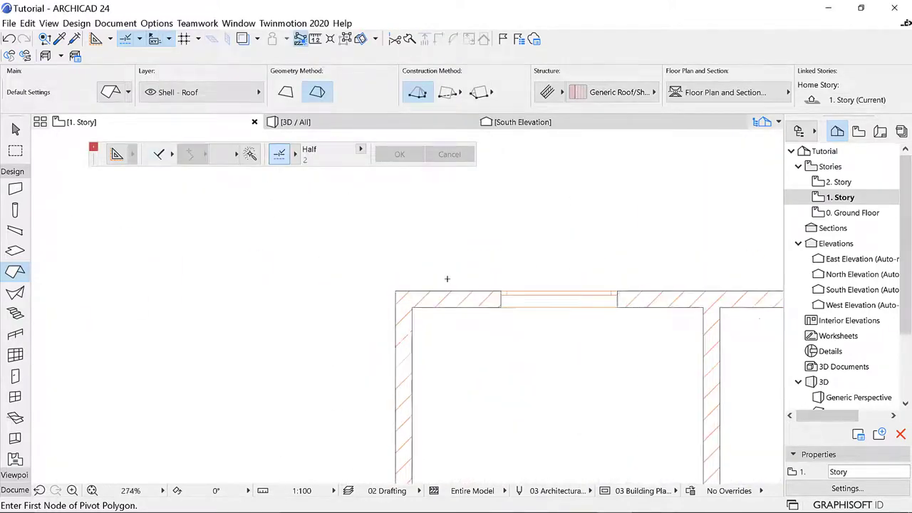
{"action": "scroll", "coordinate": [446, 279], "scroll_direction": "up", "scroll_amount": 4}
{"action": "scroll", "coordinate": [321, 305], "scroll_direction": "down", "scroll_amount": 6}
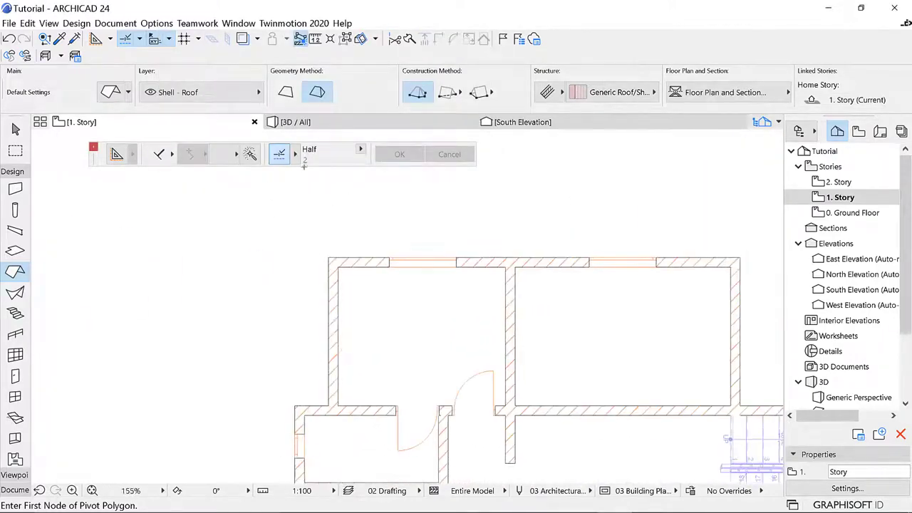
{"action": "left_click", "coordinate": [249, 155]}
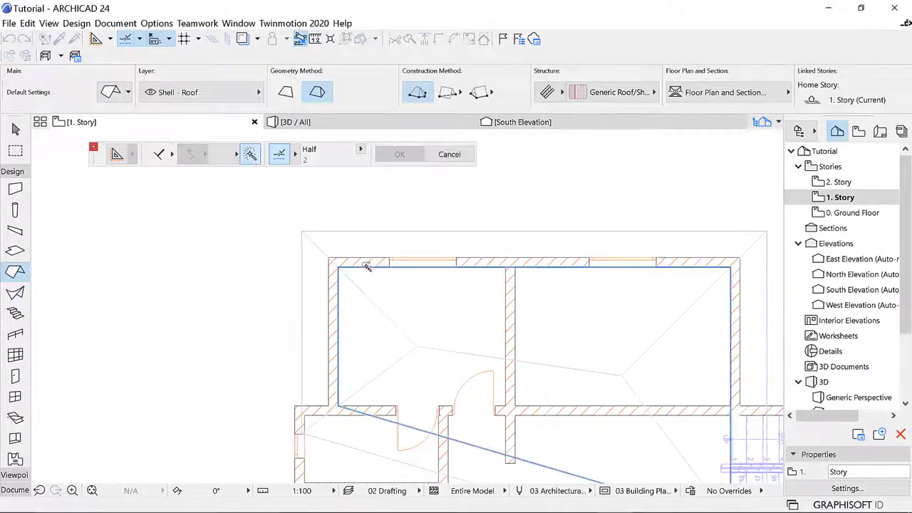
{"action": "scroll", "coordinate": [368, 262], "scroll_direction": "down", "scroll_amount": 4}
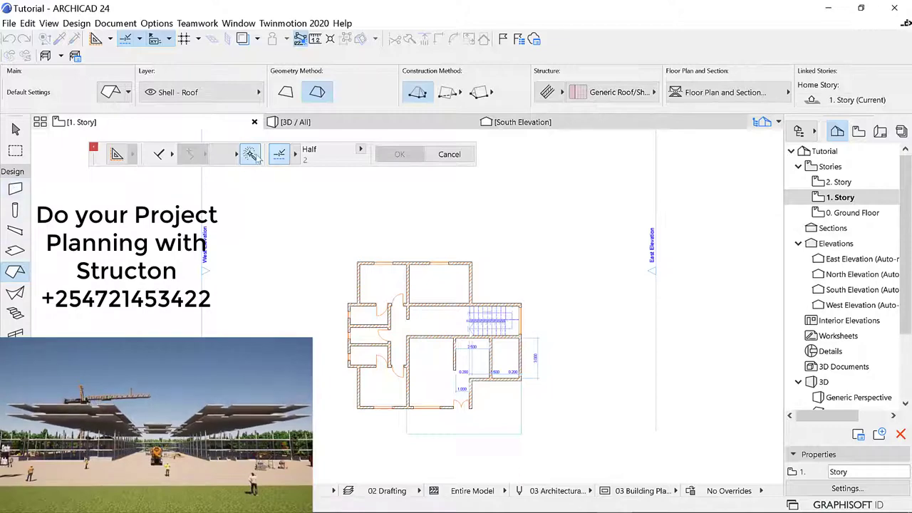
Start the roof's pivot polygon at the building's outer north-west corner and run it 8600 mm along the north wall to its east corner
{"action": "scroll", "coordinate": [349, 277], "scroll_direction": "up", "scroll_amount": 5}
{"action": "scroll", "coordinate": [349, 277], "scroll_direction": "up", "scroll_amount": 2}
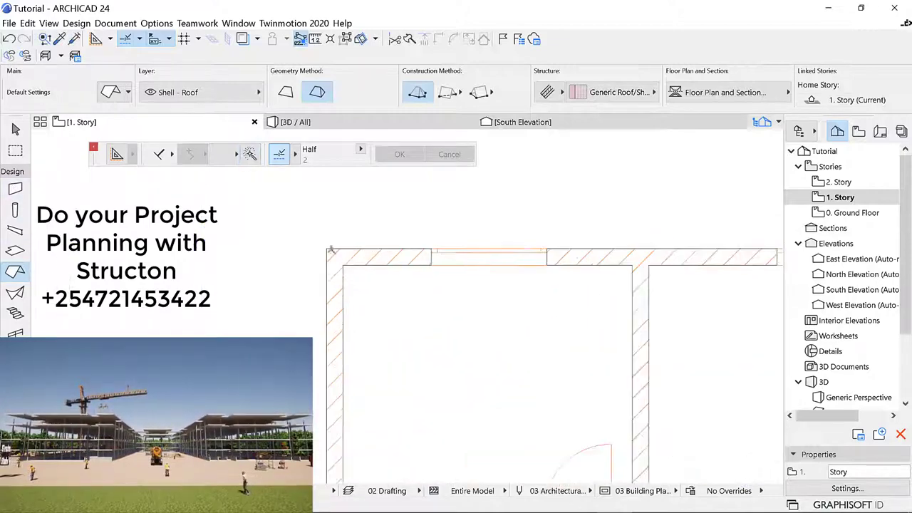
{"action": "left_click", "coordinate": [327, 248]}
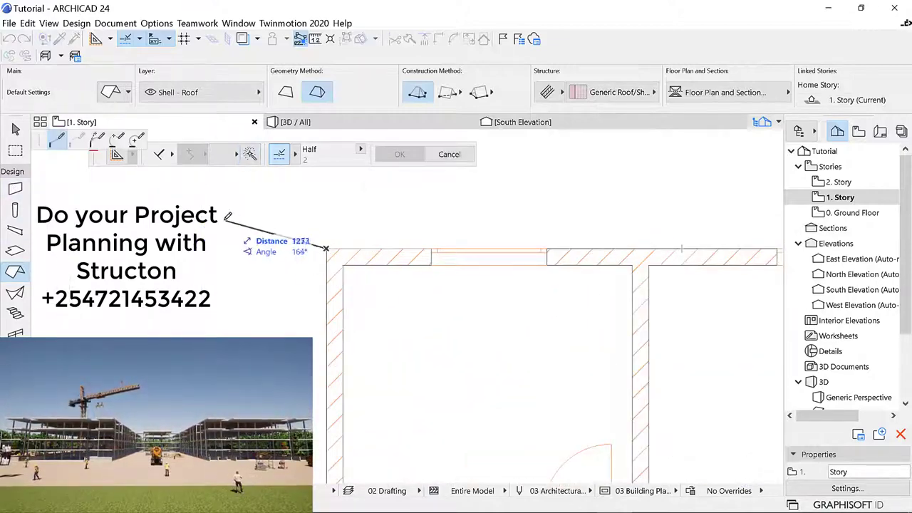
{"action": "scroll", "coordinate": [563, 235], "scroll_direction": "down", "scroll_amount": 3}
{"action": "scroll", "coordinate": [542, 238], "scroll_direction": "up", "scroll_amount": 4}
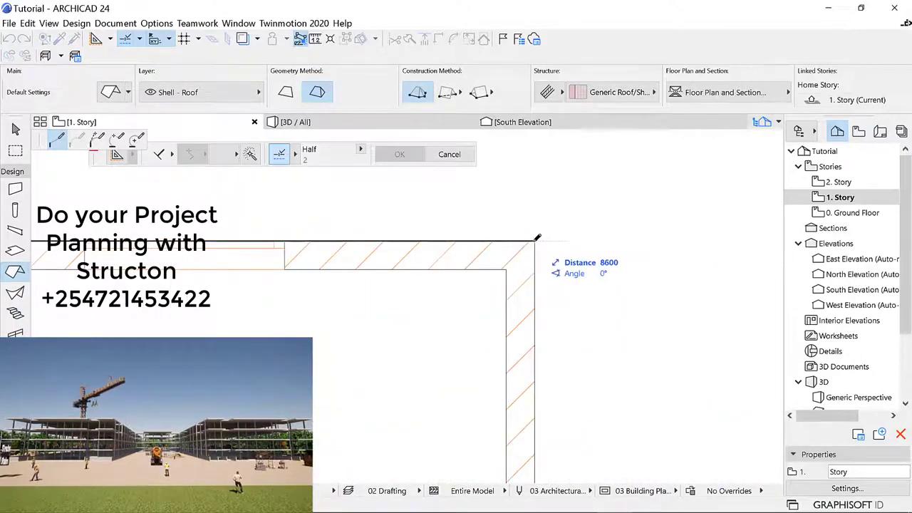
{"action": "left_click", "coordinate": [535, 241]}
Continue the pivot polygon down to the inner corner at the staircase wall and east to the staircase's outer north-east corner
{"action": "scroll", "coordinate": [533, 171], "scroll_direction": "down", "scroll_amount": 6}
{"action": "scroll", "coordinate": [538, 246], "scroll_direction": "up", "scroll_amount": 4}
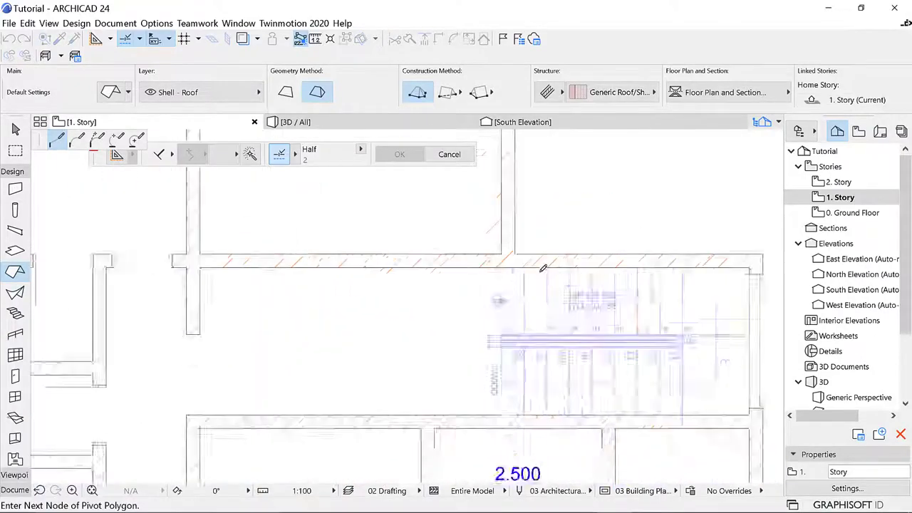
{"action": "left_click", "coordinate": [495, 253]}
{"action": "scroll", "coordinate": [562, 264], "scroll_direction": "down", "scroll_amount": 3}
{"action": "scroll", "coordinate": [249, 191], "scroll_direction": "up", "scroll_amount": 4}
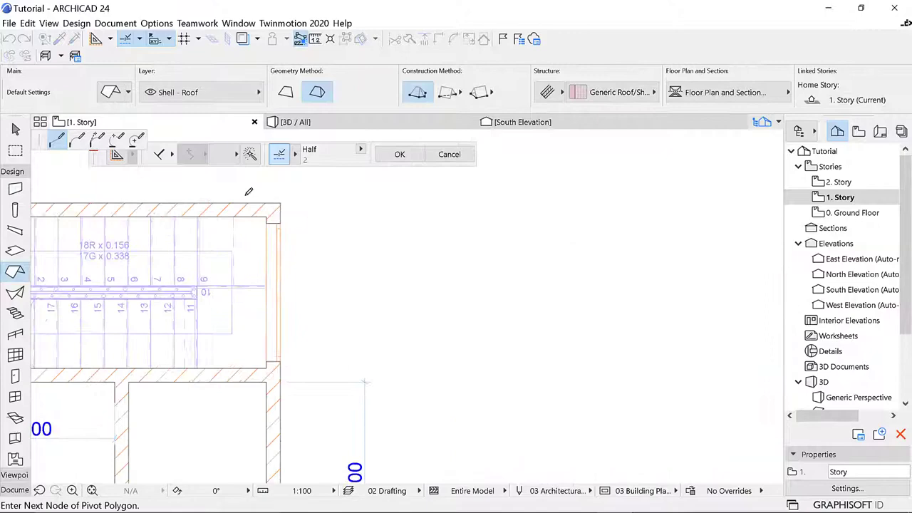
{"action": "left_click", "coordinate": [280, 205]}
Trace the pivot polygon down the east wall to its south-east corner and back west to the inner corner beside the entrance
{"action": "scroll", "coordinate": [456, 242], "scroll_direction": "down", "scroll_amount": 2}
{"action": "scroll", "coordinate": [471, 263], "scroll_direction": "down", "scroll_amount": 3}
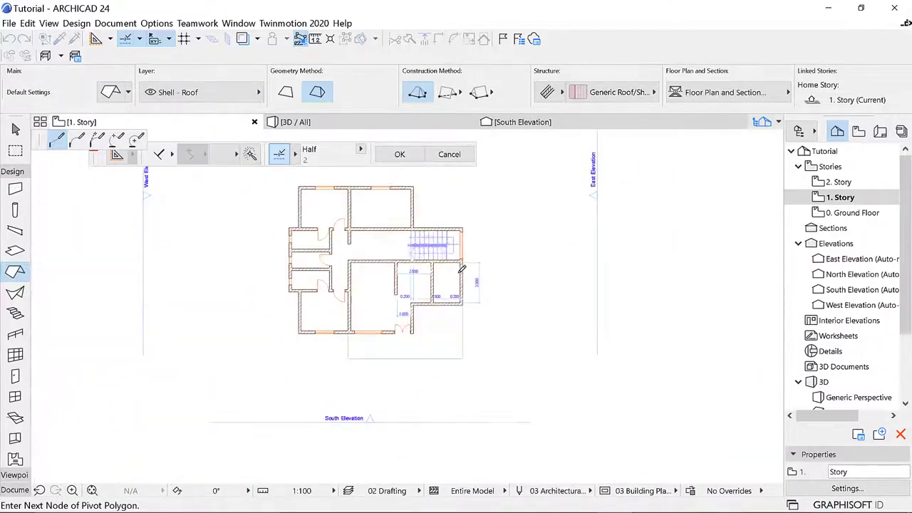
{"action": "scroll", "coordinate": [464, 267], "scroll_direction": "up", "scroll_amount": 5}
{"action": "left_click", "coordinate": [457, 312]}
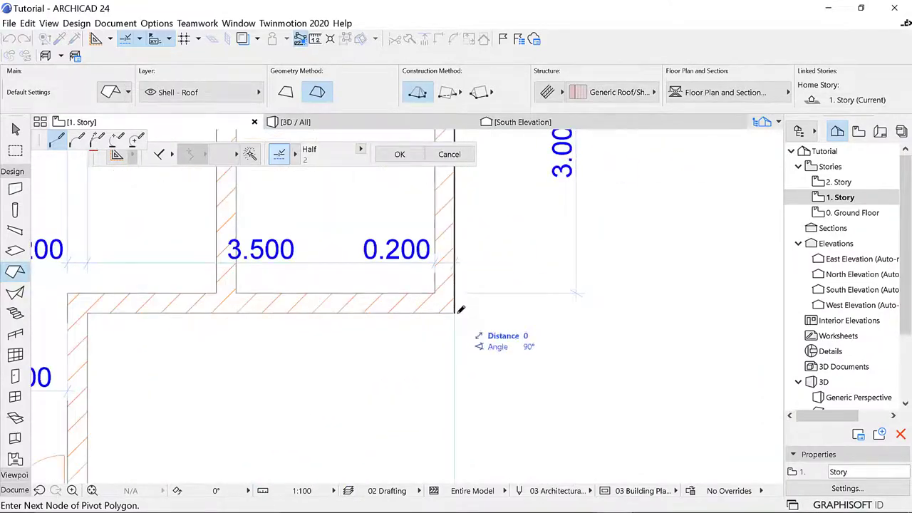
{"action": "scroll", "coordinate": [443, 310], "scroll_direction": "down", "scroll_amount": 3}
{"action": "scroll", "coordinate": [349, 292], "scroll_direction": "up", "scroll_amount": 5}
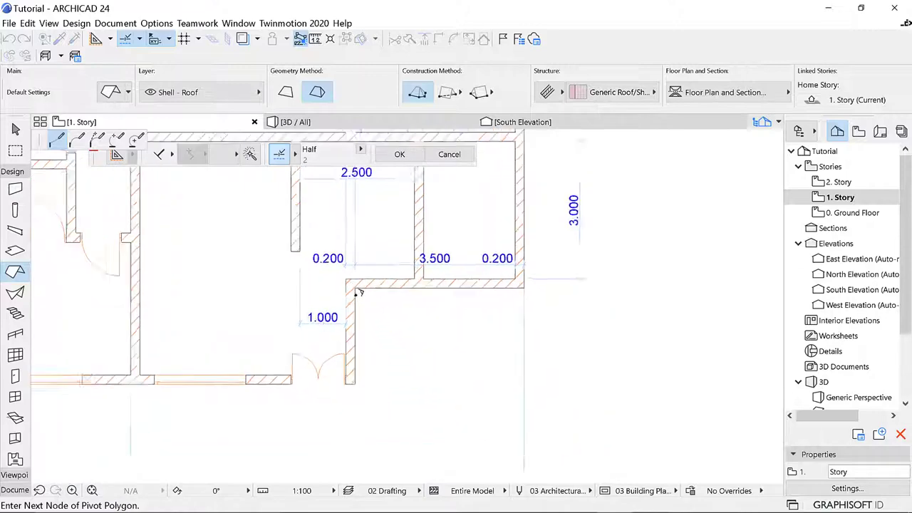
{"action": "left_click", "coordinate": [353, 289]}
Extend the pivot polygon along the entrance side wall to its south end, then 1900 mm further to the slab outline
{"action": "scroll", "coordinate": [449, 391], "scroll_direction": "down", "scroll_amount": 5}
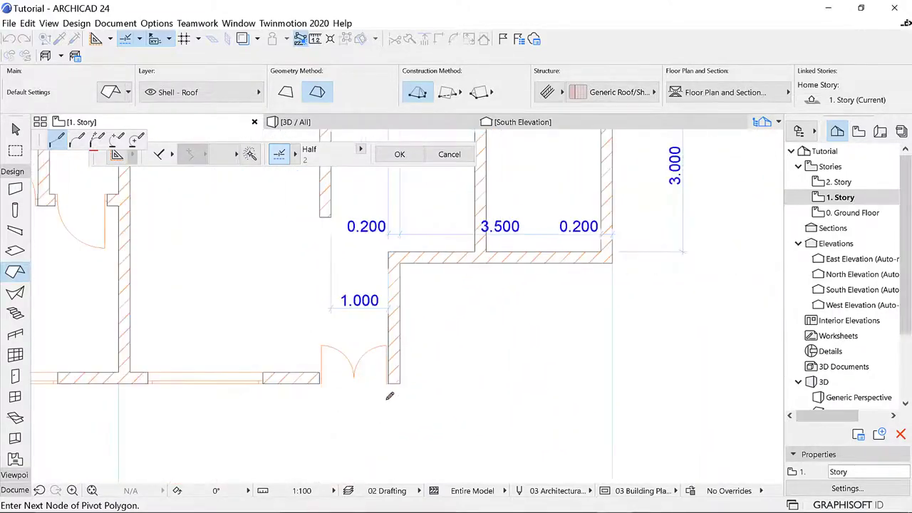
{"action": "scroll", "coordinate": [409, 375], "scroll_direction": "up", "scroll_amount": 8}
{"action": "left_click", "coordinate": [438, 311]}
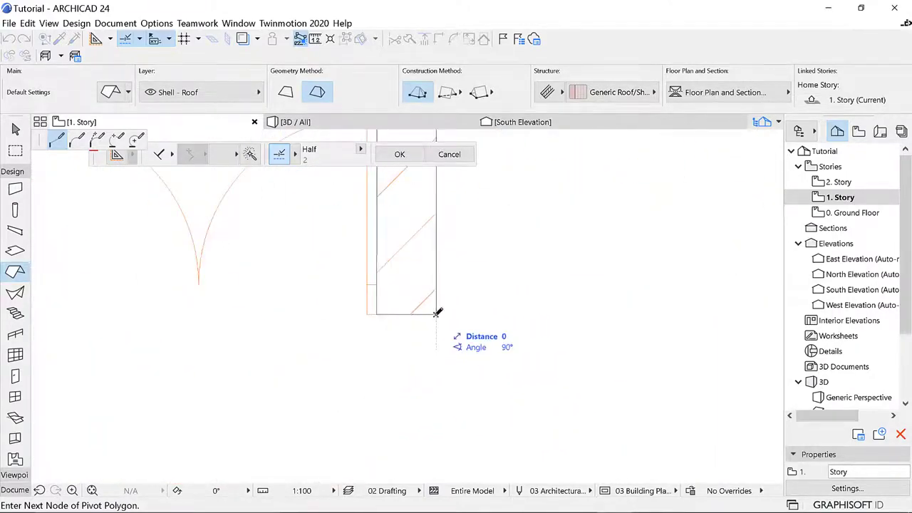
{"action": "scroll", "coordinate": [544, 332], "scroll_direction": "down", "scroll_amount": 6}
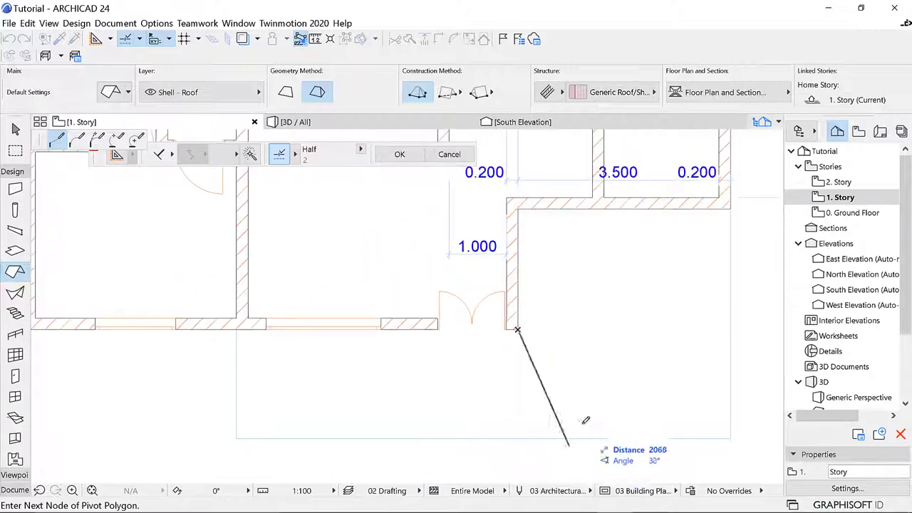
{"action": "scroll", "coordinate": [526, 437], "scroll_direction": "up", "scroll_amount": 3}
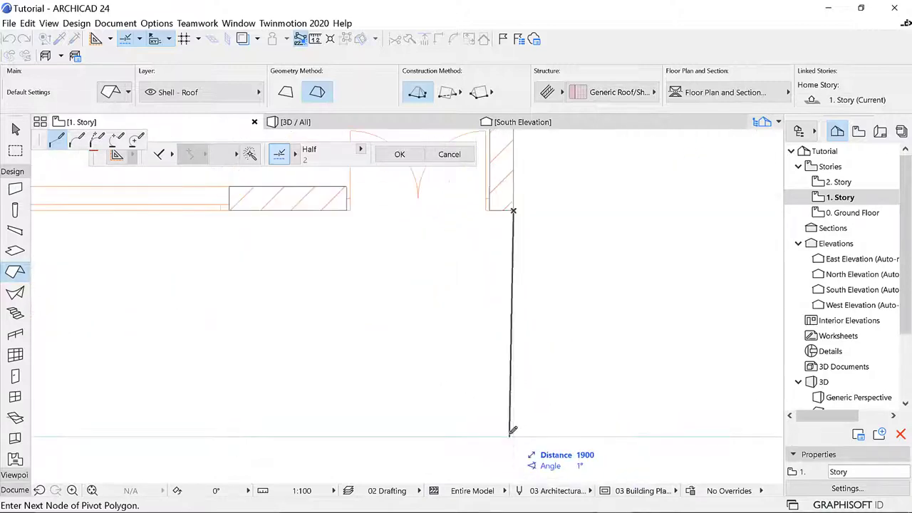
{"action": "left_click", "coordinate": [513, 436]}
Run the pivot polygon 4900 mm west along the slab outline to its corner and back up to the south wall
{"action": "scroll", "coordinate": [366, 310], "scroll_direction": "down", "scroll_amount": 3}
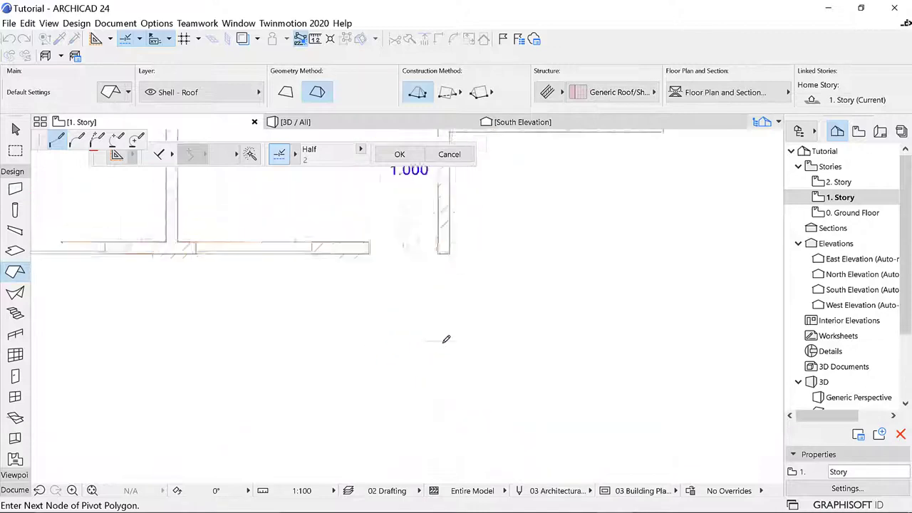
{"action": "scroll", "coordinate": [530, 340], "scroll_direction": "down", "scroll_amount": 2}
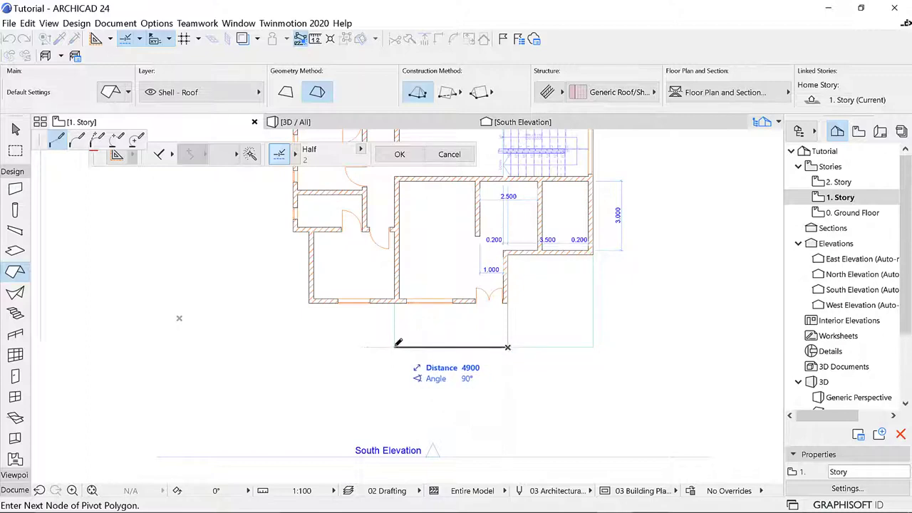
{"action": "scroll", "coordinate": [420, 345], "scroll_direction": "up", "scroll_amount": 4}
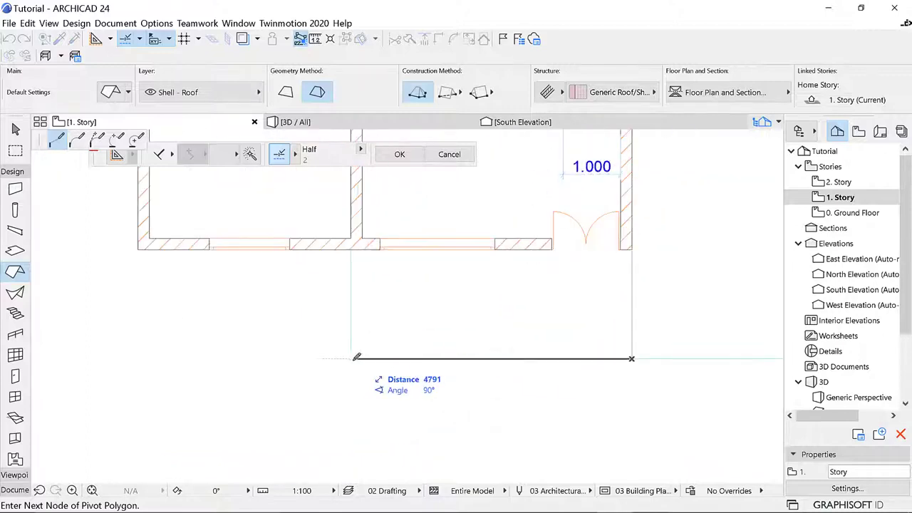
{"action": "scroll", "coordinate": [352, 356], "scroll_direction": "down", "scroll_amount": 3}
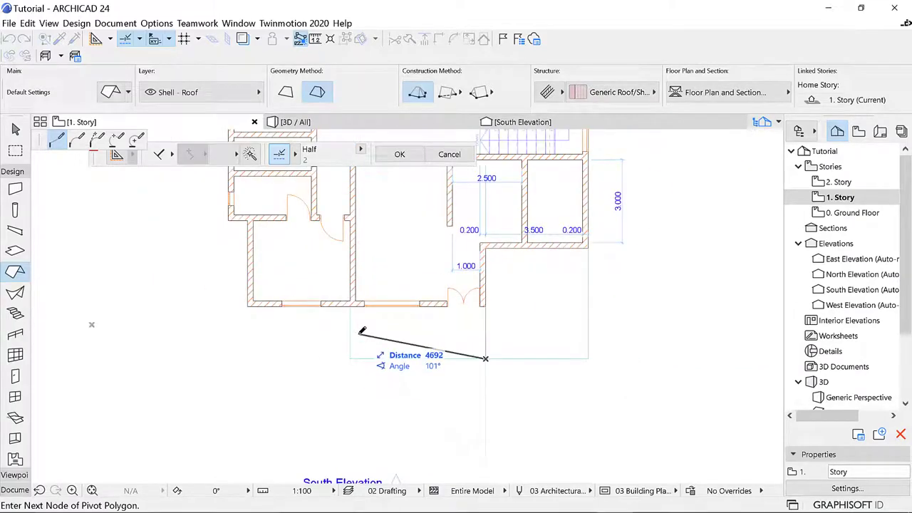
{"action": "scroll", "coordinate": [358, 354], "scroll_direction": "up", "scroll_amount": 3}
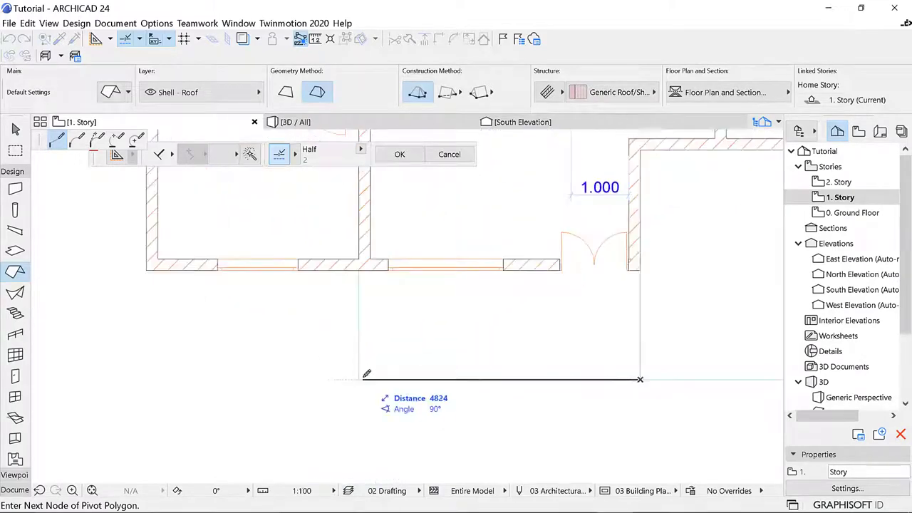
{"action": "left_click", "coordinate": [358, 379]}
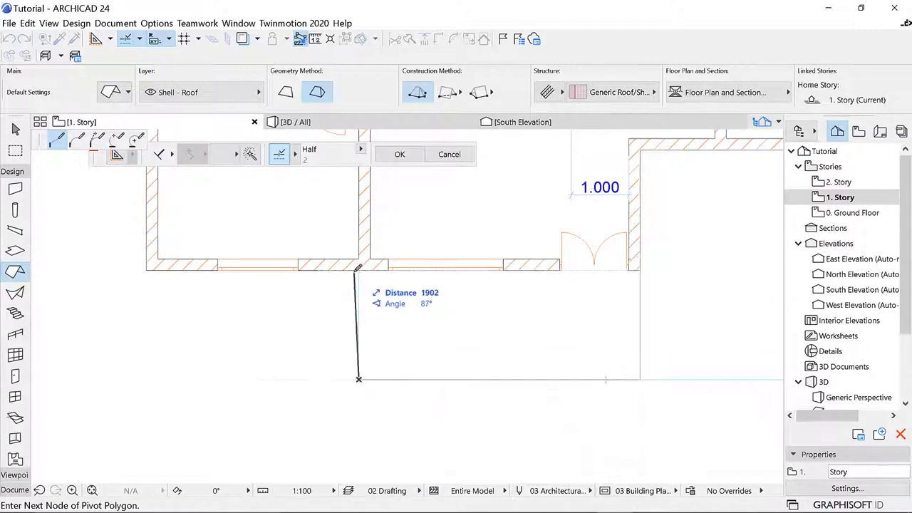
{"action": "left_click", "coordinate": [359, 267]}
Trace the pivot polygon along the south wall to the south-west corner and up to the inner corner below the western projection
{"action": "scroll", "coordinate": [283, 331], "scroll_direction": "down", "scroll_amount": 2}
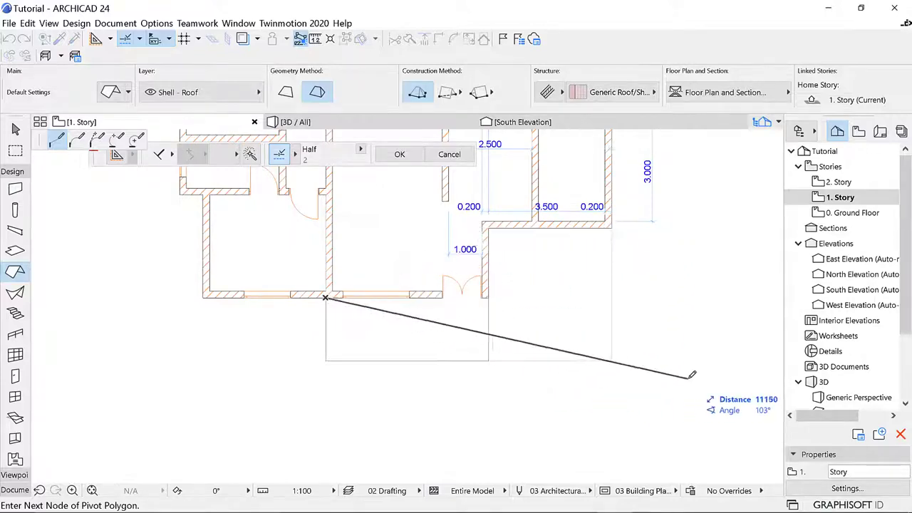
{"action": "scroll", "coordinate": [391, 323], "scroll_direction": "down", "scroll_amount": 4}
{"action": "scroll", "coordinate": [333, 305], "scroll_direction": "up", "scroll_amount": 6}
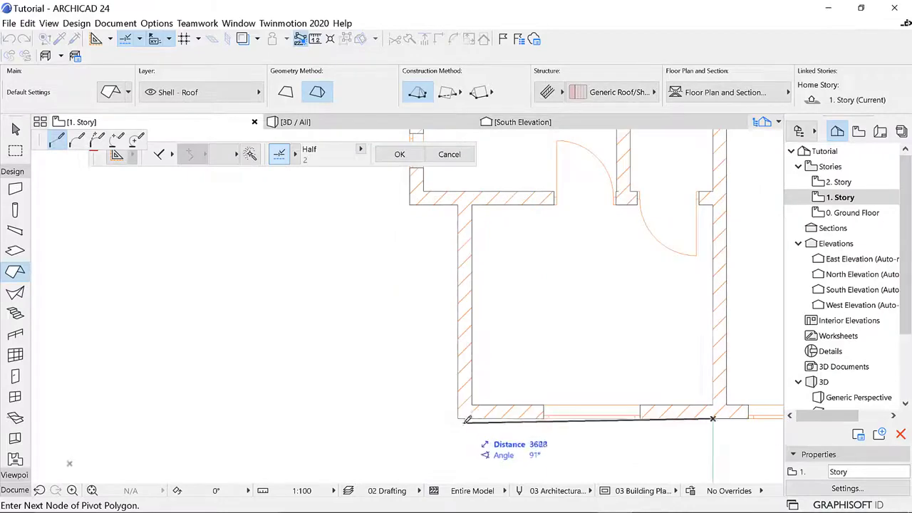
{"action": "left_click", "coordinate": [458, 418]}
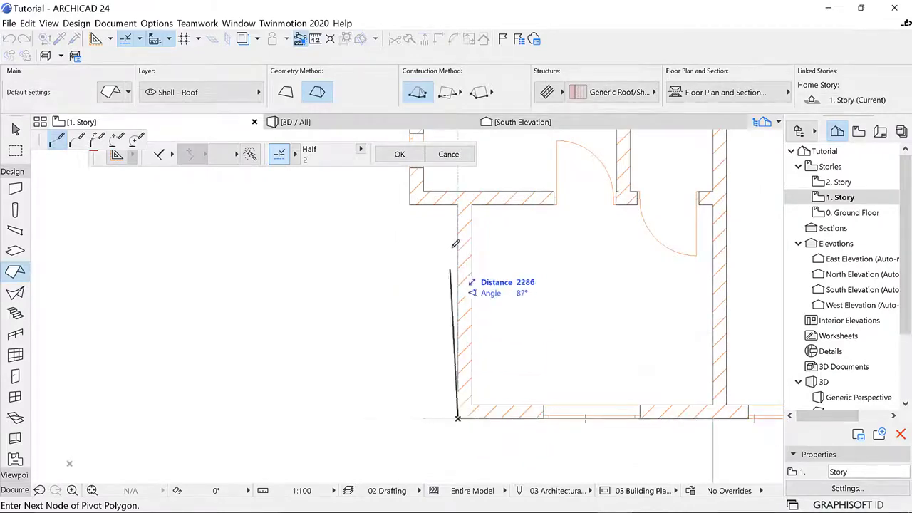
{"action": "left_click", "coordinate": [460, 206]}
Take the pivot polygon 700 mm west to the projection's outer corner and up its west wall to the north-west corner
{"action": "scroll", "coordinate": [403, 239], "scroll_direction": "up", "scroll_amount": 2}
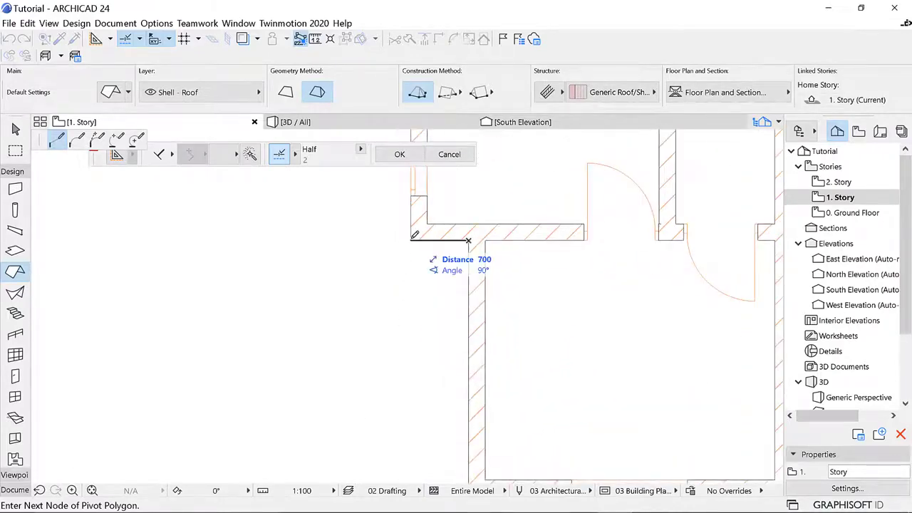
{"action": "scroll", "coordinate": [385, 307], "scroll_direction": "down", "scroll_amount": 3}
{"action": "scroll", "coordinate": [407, 265], "scroll_direction": "up", "scroll_amount": 4}
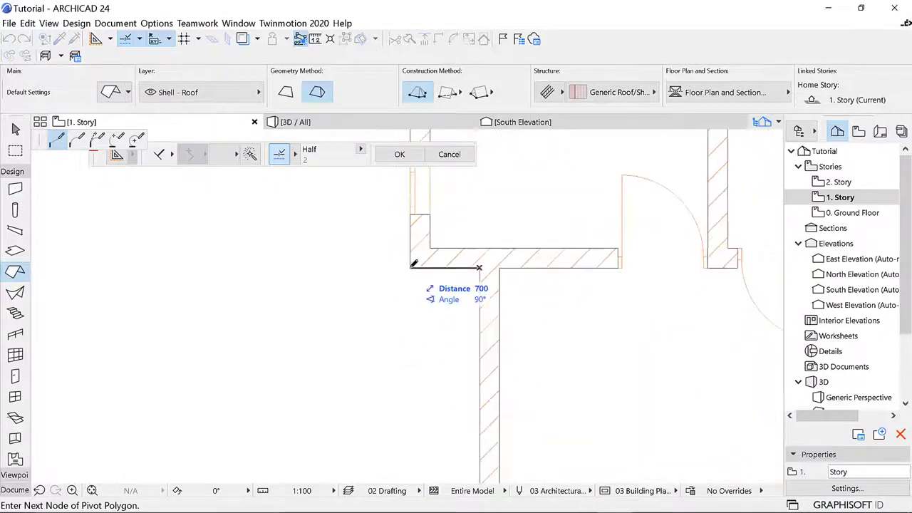
{"action": "left_click", "coordinate": [412, 264]}
{"action": "scroll", "coordinate": [378, 240], "scroll_direction": "down", "scroll_amount": 4}
{"action": "scroll", "coordinate": [374, 200], "scroll_direction": "up", "scroll_amount": 3}
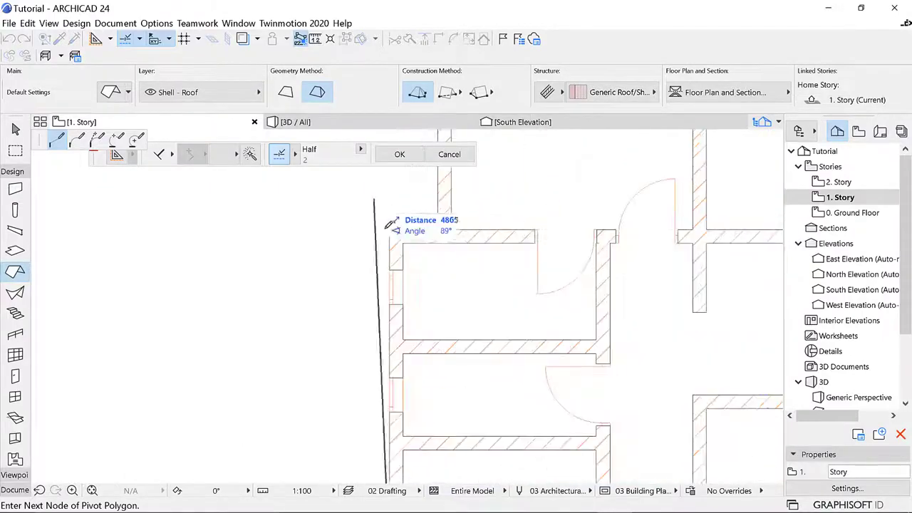
{"action": "left_click", "coordinate": [389, 229]}
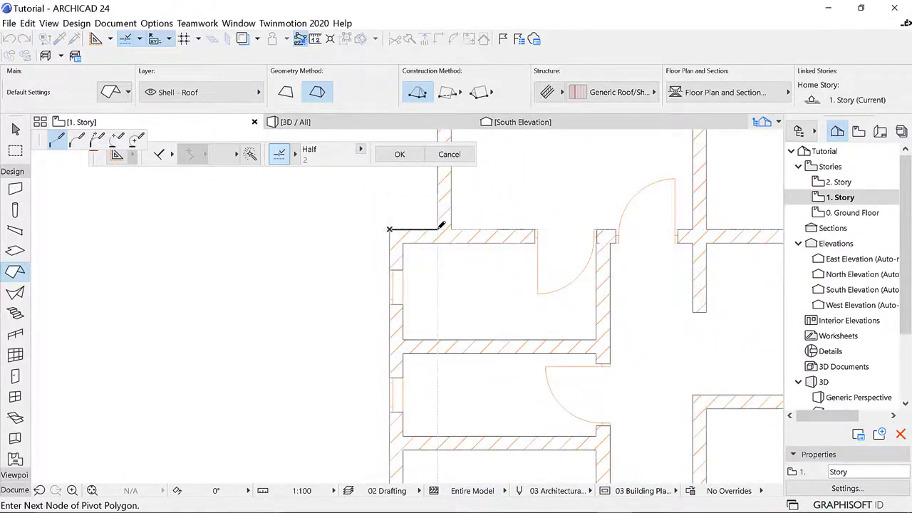
Close the pivot polygon through the projection's inner corner at the starting north-west corner to create the multi-plane roof
{"action": "scroll", "coordinate": [441, 225], "scroll_direction": "down", "scroll_amount": 4}
{"action": "scroll", "coordinate": [412, 250], "scroll_direction": "up", "scroll_amount": 5}
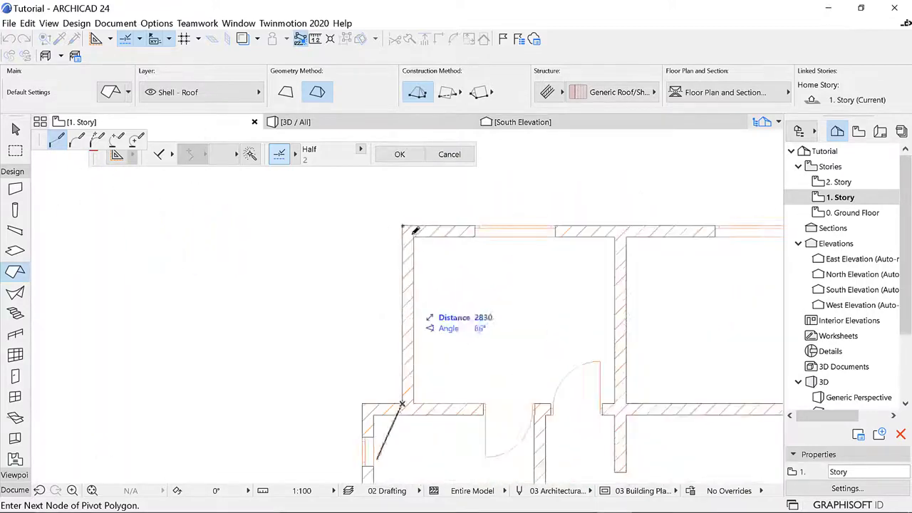
{"action": "left_click", "coordinate": [406, 229]}
{"action": "scroll", "coordinate": [483, 244], "scroll_direction": "down", "scroll_amount": 4}
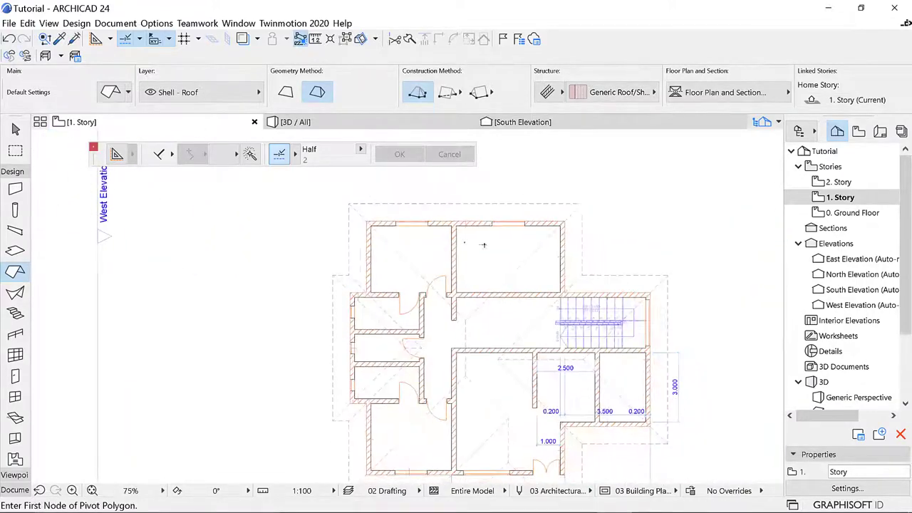
Inspect the new multi-plane roof and its eaves from several sides in the 3D view
{"action": "scroll", "coordinate": [483, 245], "scroll_direction": "down", "scroll_amount": 4}
{"action": "left_click", "coordinate": [315, 127]}
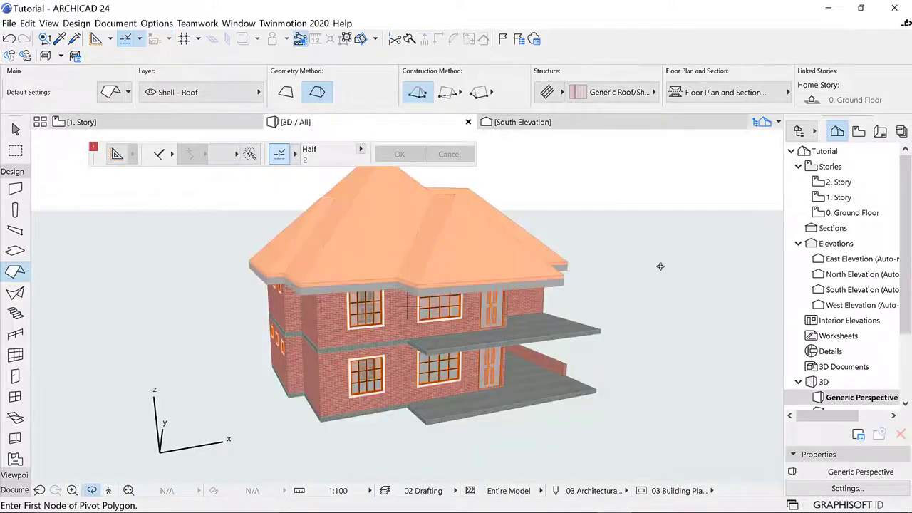
{"action": "middle_click_drag", "start_coordinate": [660, 266], "coordinate": [593, 342], "text": "shift"}
{"action": "scroll", "coordinate": [520, 347], "scroll_direction": "up", "scroll_amount": 3}
{"action": "scroll", "coordinate": [520, 313], "scroll_direction": "down", "scroll_amount": 3}
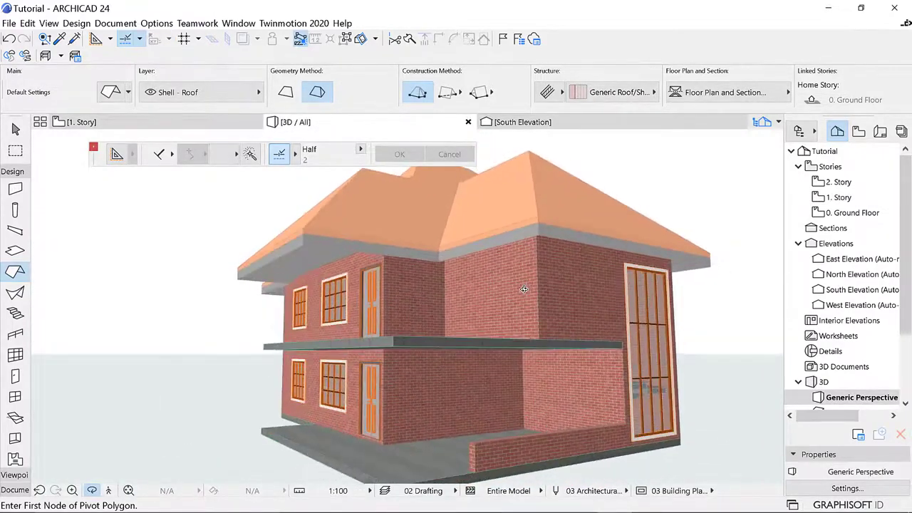
{"action": "middle_click_drag", "start_coordinate": [520, 313], "coordinate": [546, 263], "text": "shift"}
{"action": "scroll", "coordinate": [370, 260], "scroll_direction": "up", "scroll_amount": 2}
{"action": "scroll", "coordinate": [546, 263], "scroll_direction": "down", "scroll_amount": 3}
{"action": "middle_click_drag", "start_coordinate": [352, 274], "coordinate": [444, 285], "text": "shift"}
{"action": "middle_click_drag", "start_coordinate": [500, 287], "coordinate": [361, 317], "text": "shift"}
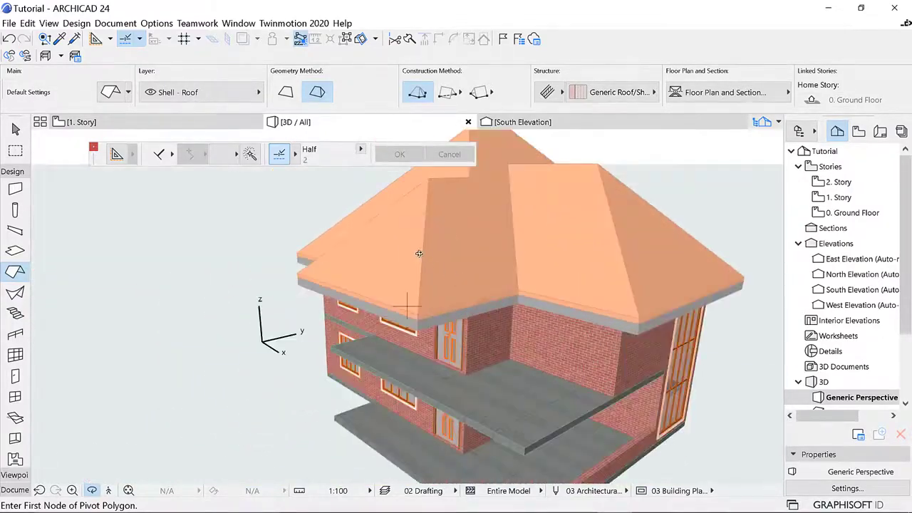
Change the multi-plane roof from a composite to a basic structure using the Timber - Roof material
{"action": "key", "text": "Escape"}
{"action": "left_click", "coordinate": [418, 269]}
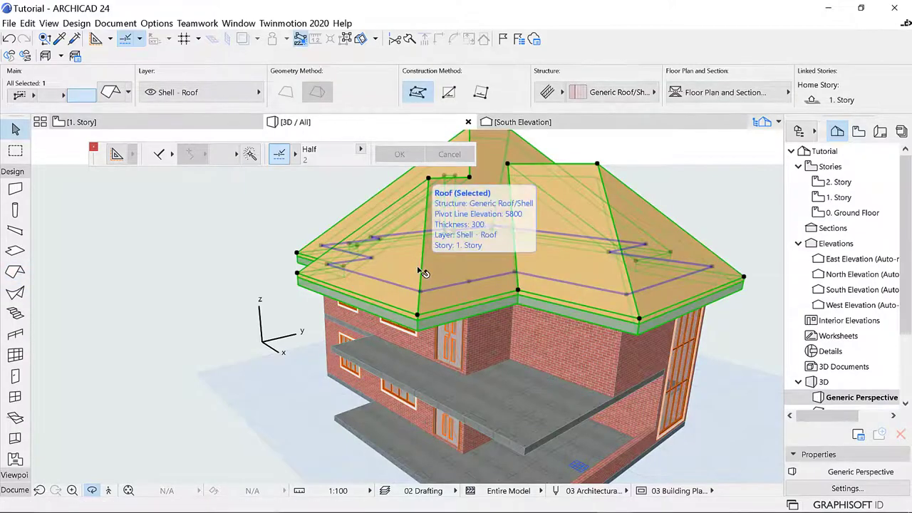
{"action": "double_click", "coordinate": [419, 270]}
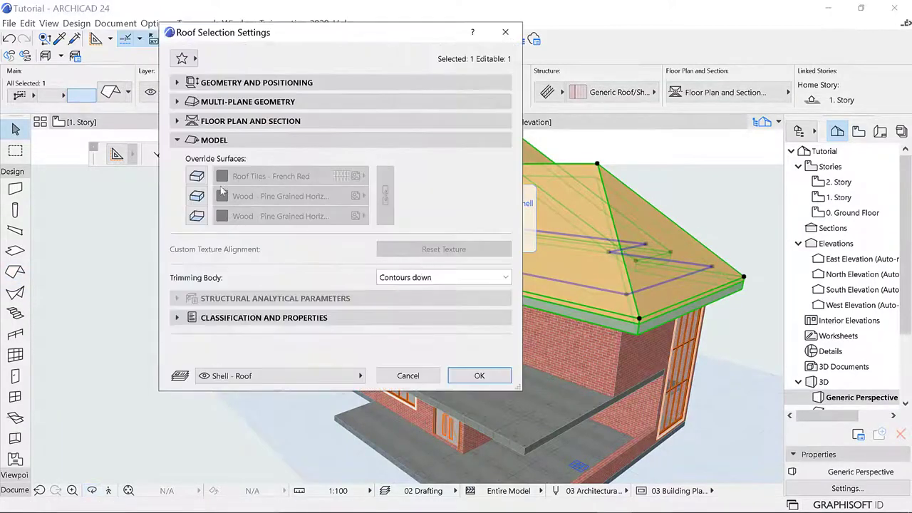
{"action": "left_click", "coordinate": [389, 83]}
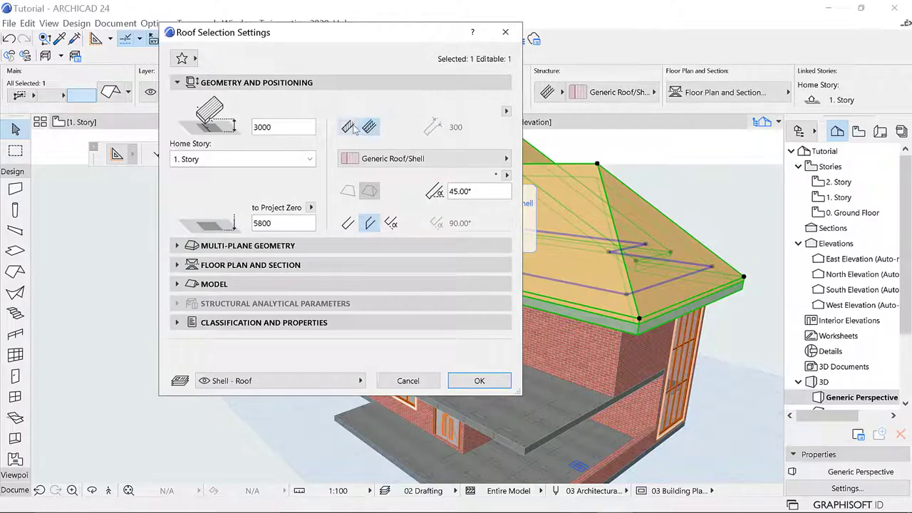
{"action": "left_click", "coordinate": [349, 126]}
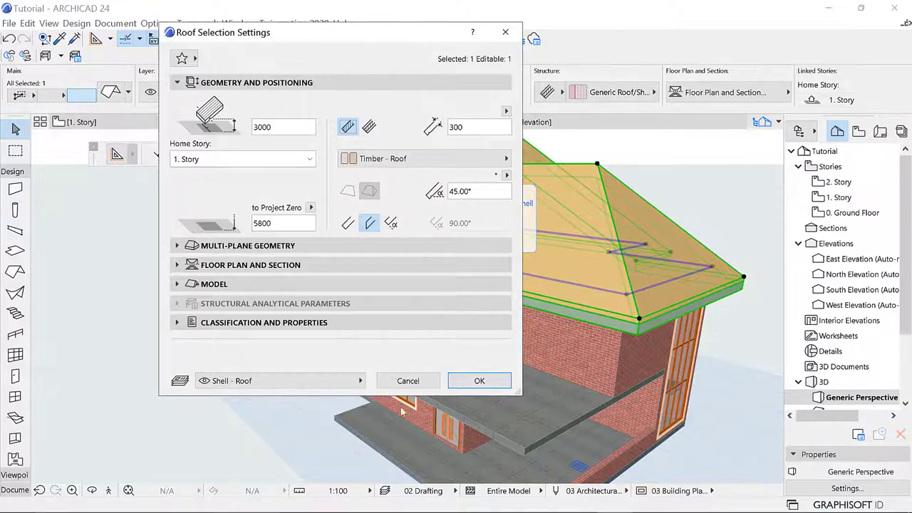
{"action": "left_click", "coordinate": [479, 381]}
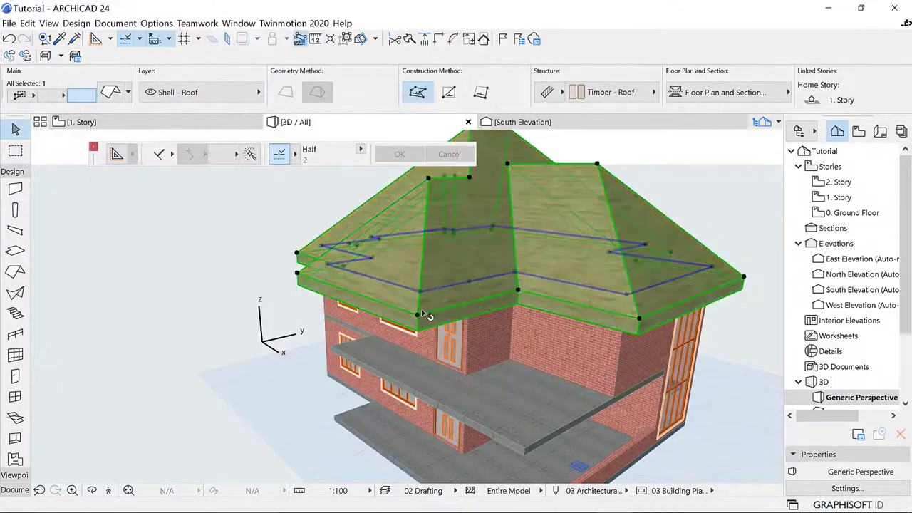
Override the roof's top surface with Roof Tiles - French Red and its edge and bottom surfaces with Wood - Pine Grained Horizontal
{"action": "scroll", "coordinate": [425, 316], "scroll_direction": "up", "scroll_amount": 3}
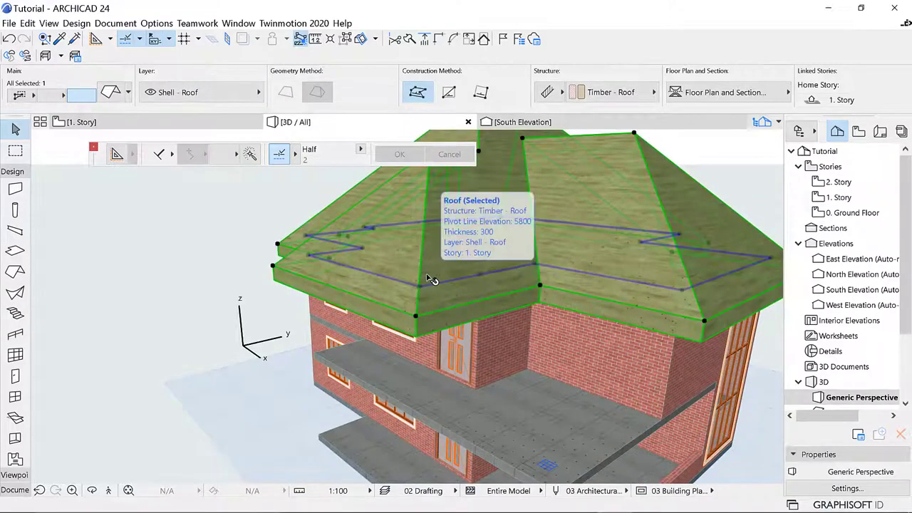
{"action": "double_click", "coordinate": [432, 279]}
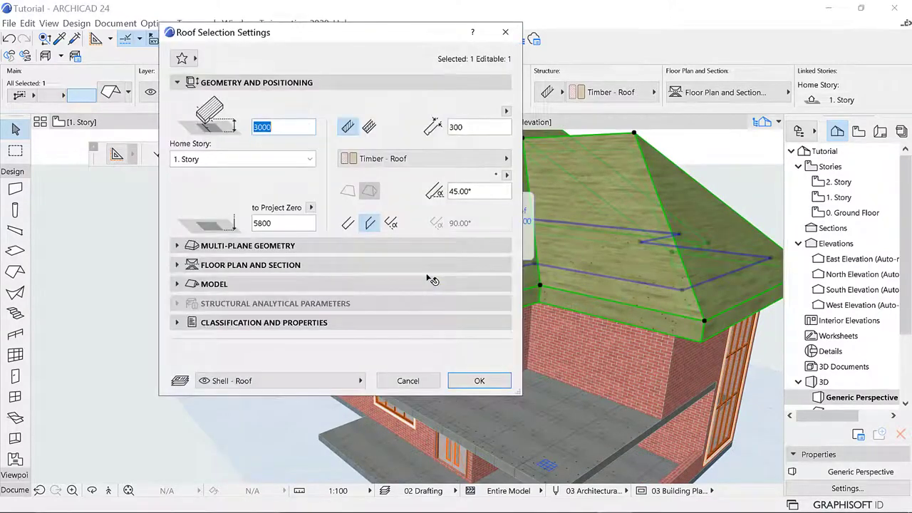
{"action": "left_click", "coordinate": [213, 284]}
{"action": "left_click", "coordinate": [197, 176]}
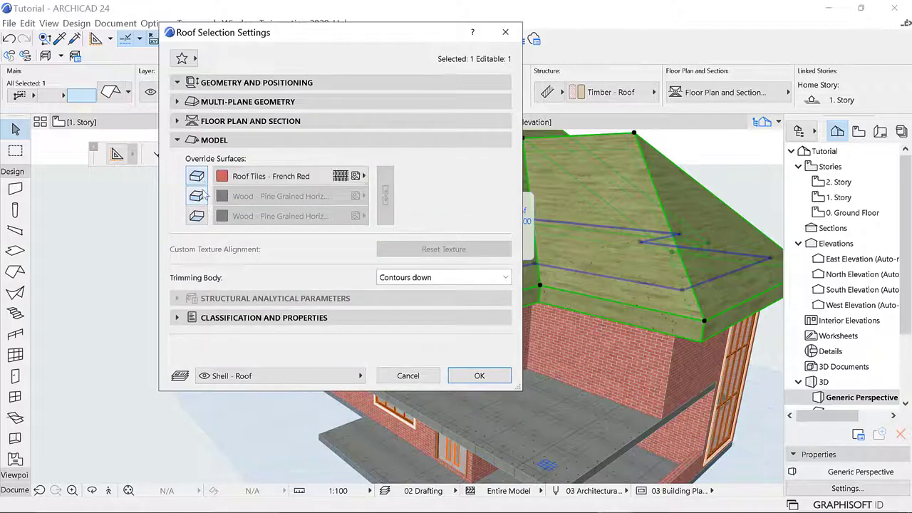
{"action": "left_click", "coordinate": [196, 196]}
{"action": "left_click", "coordinate": [198, 216]}
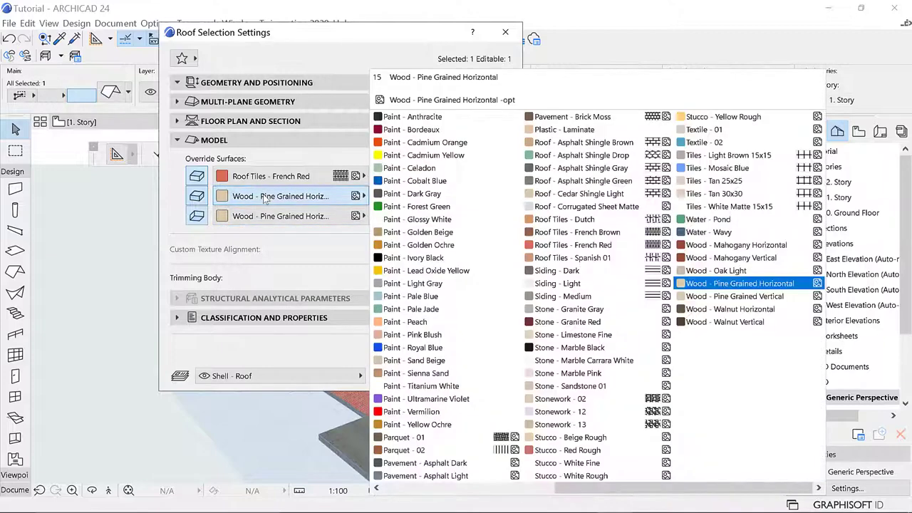
Set the roof's edge surface override to Paint - Glossy White and apply the roof settings
{"action": "left_click", "coordinate": [282, 196]}
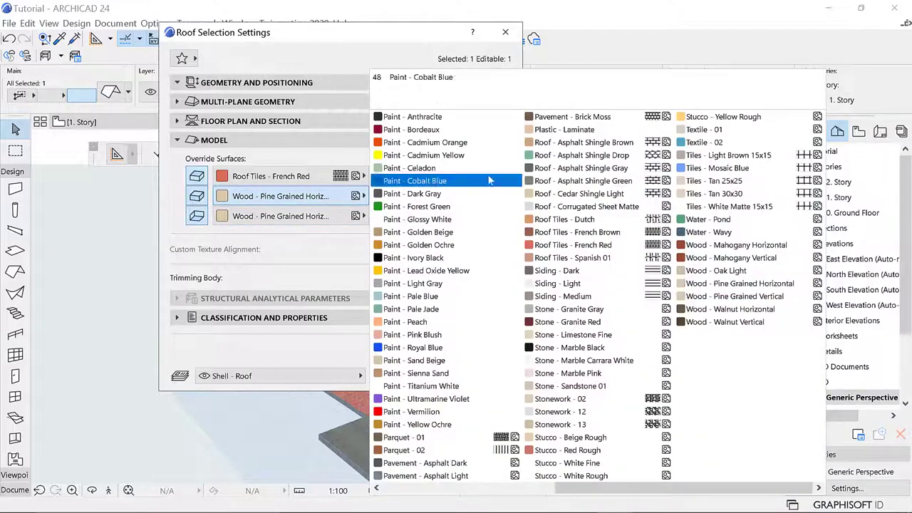
{"action": "left_click", "coordinate": [449, 219]}
{"action": "left_click", "coordinate": [480, 376]}
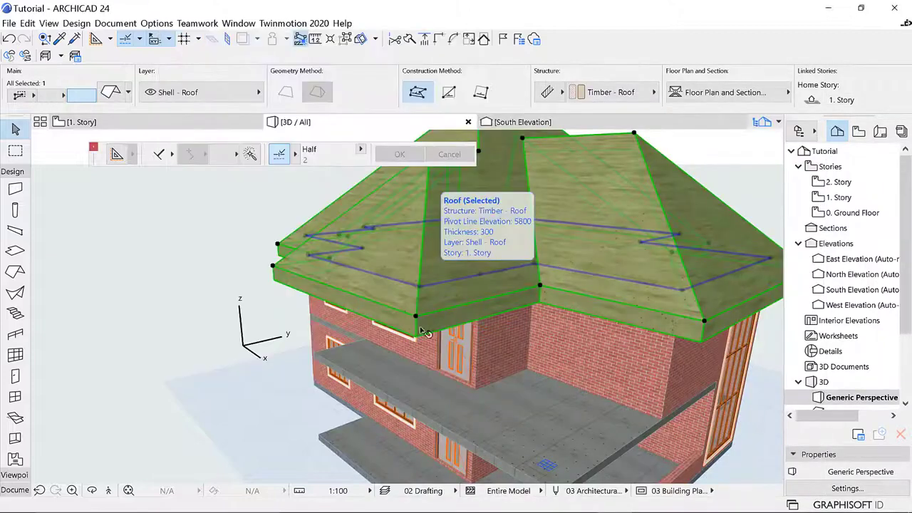
Examine the finished roof tiles, fascia edges and overhangs from all around the house in 3D
{"action": "middle_click_drag", "start_coordinate": [405, 299], "coordinate": [290, 258], "text": "shift"}
{"action": "scroll", "coordinate": [551, 294], "scroll_direction": "down", "scroll_amount": 3}
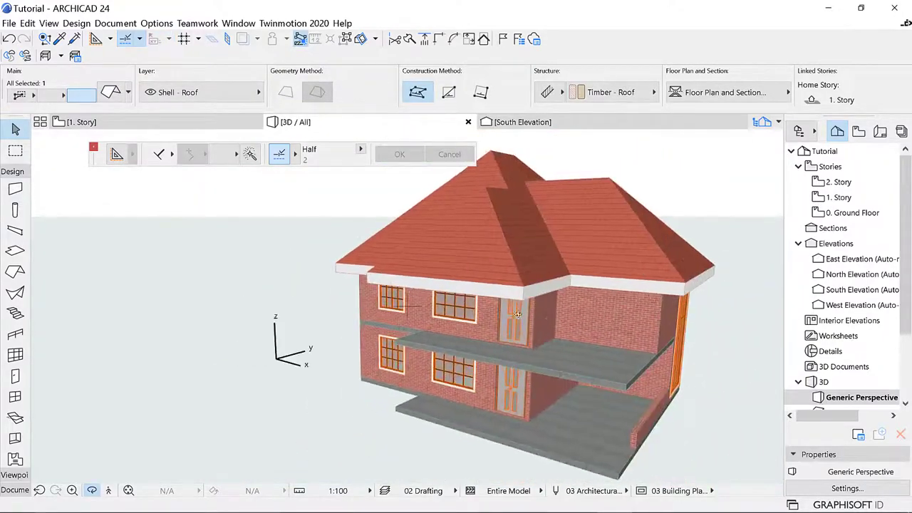
{"action": "middle_click_drag", "start_coordinate": [518, 314], "coordinate": [509, 240], "text": "shift"}
{"action": "left_click_drag", "start_coordinate": [595, 354], "coordinate": [588, 356]}
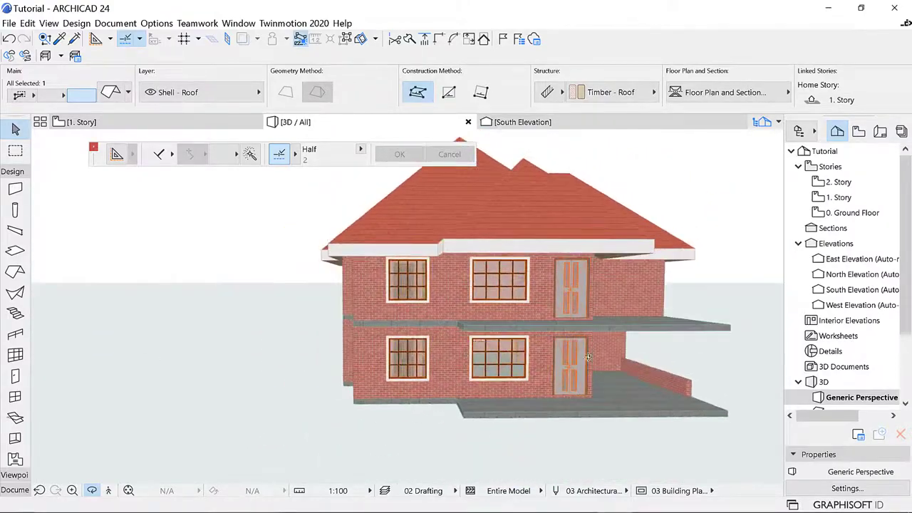
{"action": "scroll", "coordinate": [516, 369], "scroll_direction": "down", "scroll_amount": 2}
{"action": "left_click_drag", "start_coordinate": [515, 369], "coordinate": [400, 260]}
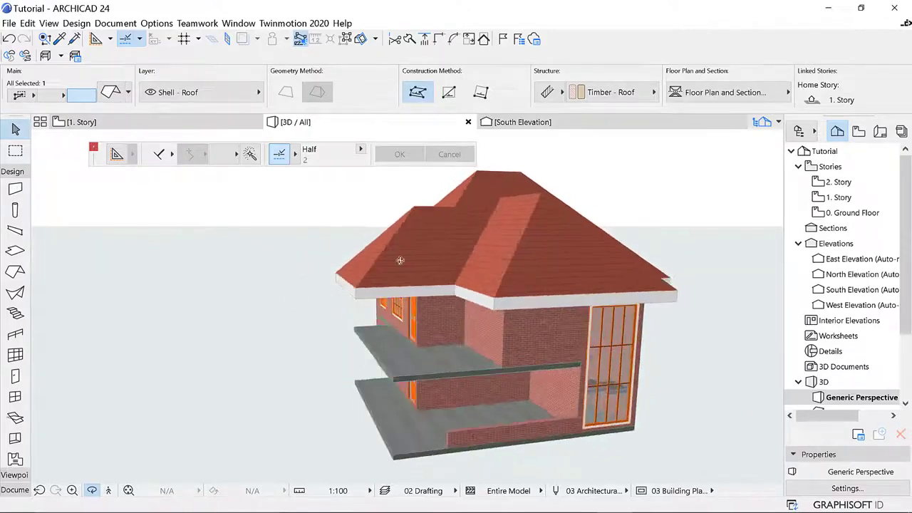
{"action": "left_click_drag", "start_coordinate": [483, 311], "coordinate": [445, 327]}
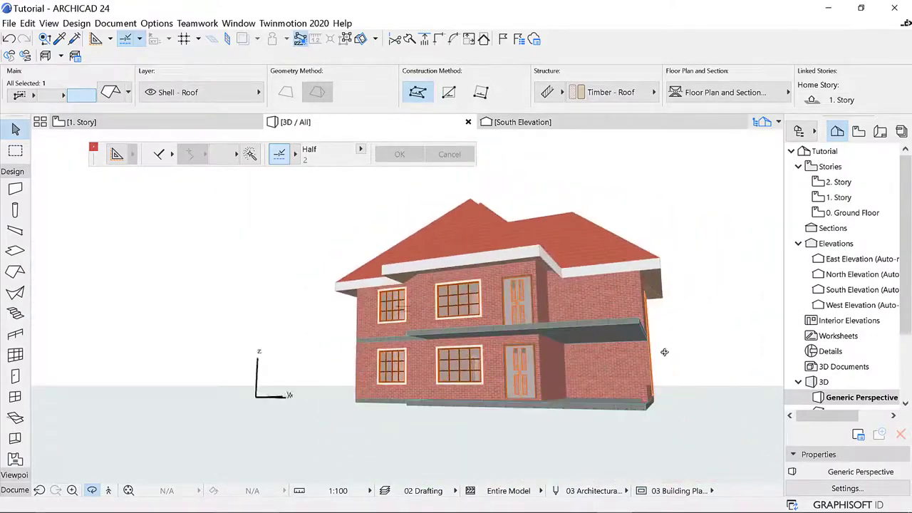
{"action": "left_click_drag", "start_coordinate": [664, 352], "coordinate": [460, 360]}
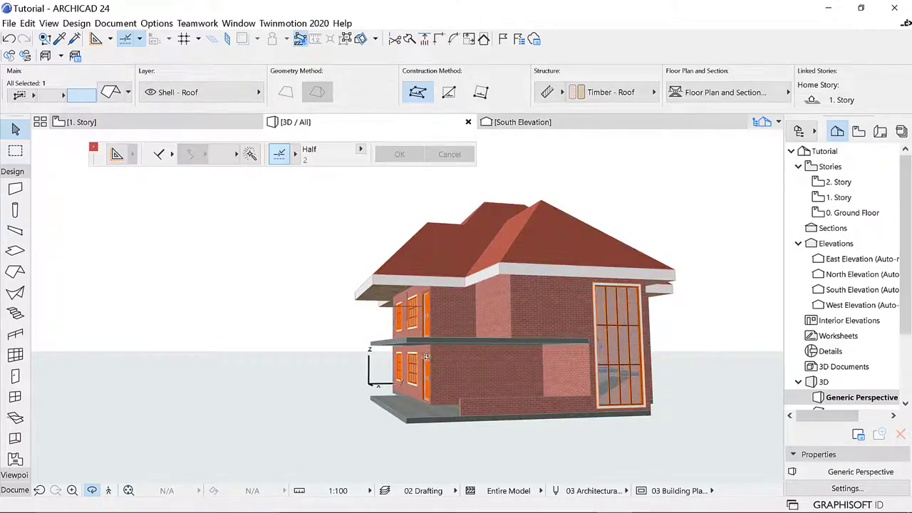
{"action": "left_click_drag", "start_coordinate": [426, 356], "coordinate": [497, 305]}
{"action": "left_click_drag", "start_coordinate": [443, 366], "coordinate": [442, 316]}
{"action": "scroll", "coordinate": [516, 356], "scroll_direction": "down", "scroll_amount": 3}
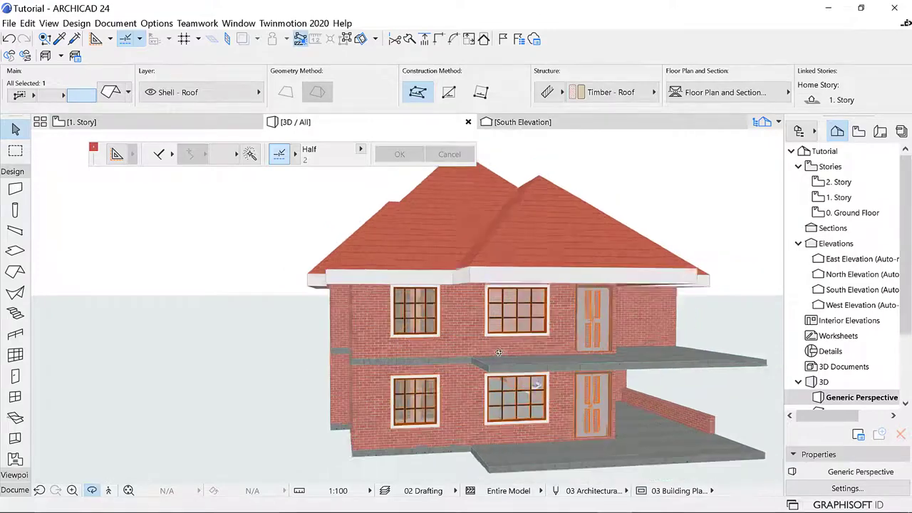
{"action": "left_click_drag", "start_coordinate": [651, 379], "coordinate": [465, 378]}
{"action": "left_click_drag", "start_coordinate": [593, 380], "coordinate": [315, 362]}
{"action": "left_click_drag", "start_coordinate": [614, 351], "coordinate": [513, 359]}
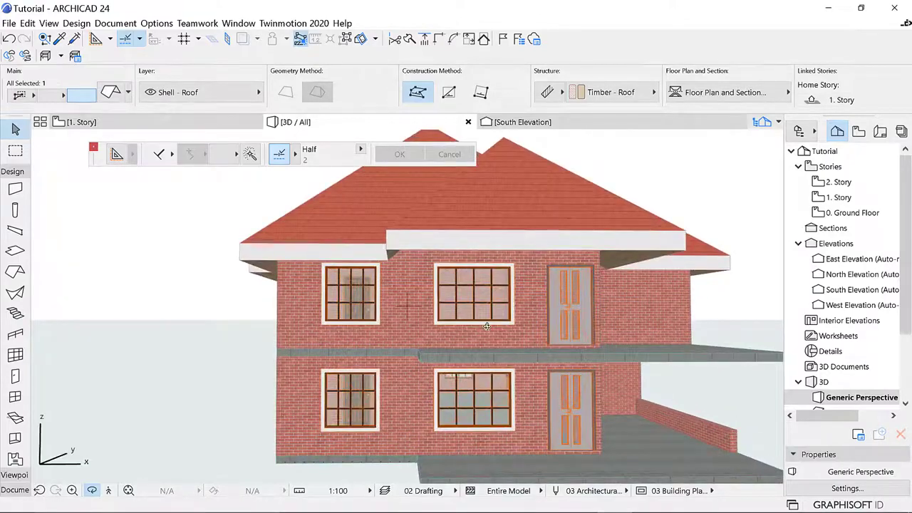
{"action": "scroll", "coordinate": [487, 326], "scroll_direction": "down", "scroll_amount": 1}
Examine the staircase and the surrounding walls on the 1. Story floor plan
{"action": "left_click", "coordinate": [117, 126]}
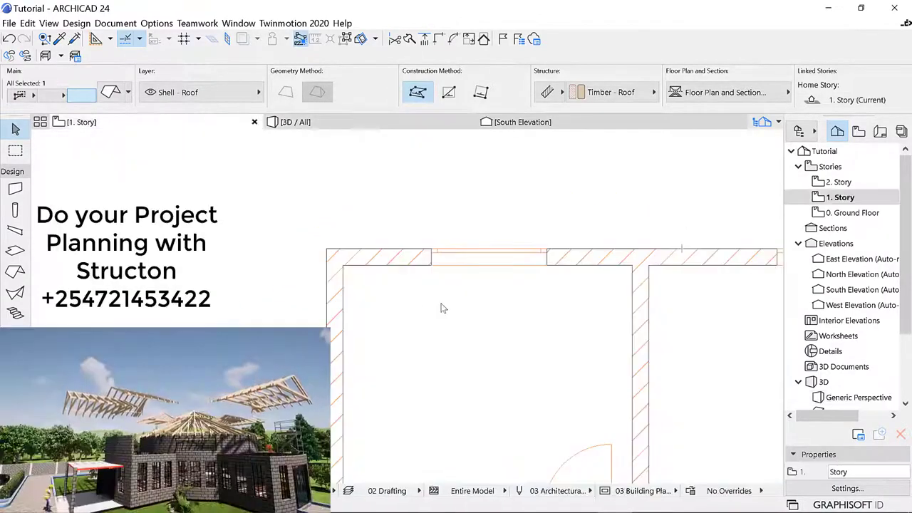
{"action": "scroll", "coordinate": [309, 279], "scroll_direction": "down", "scroll_amount": 10}
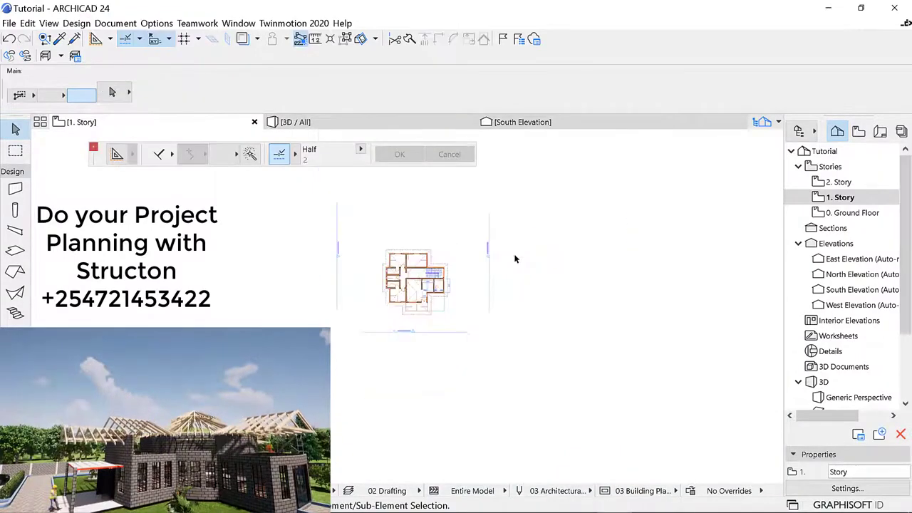
{"action": "scroll", "coordinate": [427, 285], "scroll_direction": "up", "scroll_amount": 10}
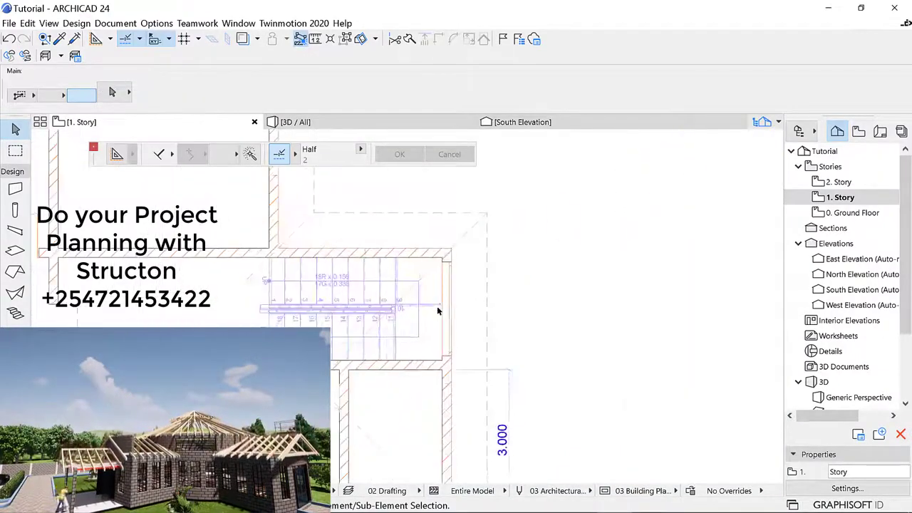
{"action": "scroll", "coordinate": [394, 299], "scroll_direction": "down", "scroll_amount": 2}
{"action": "scroll", "coordinate": [381, 261], "scroll_direction": "up", "scroll_amount": 3}
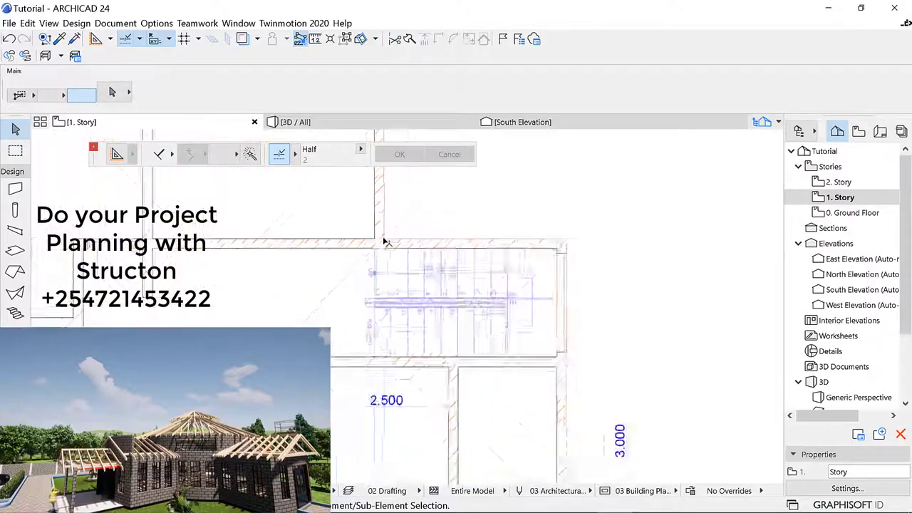
{"action": "scroll", "coordinate": [350, 346], "scroll_direction": "up", "scroll_amount": 4}
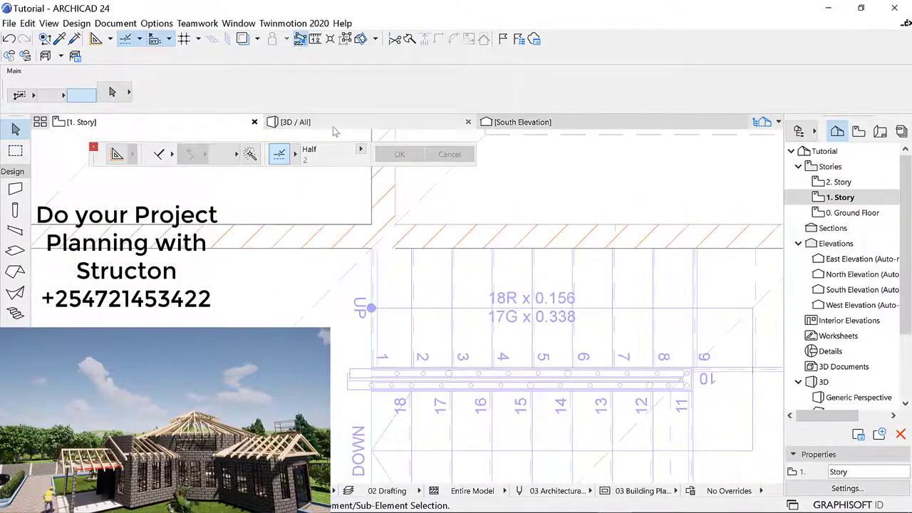
Explore the house interior in 3D up to the first-story stairwell to inspect the staircase, and return to the floor plan
{"action": "left_click", "coordinate": [333, 128]}
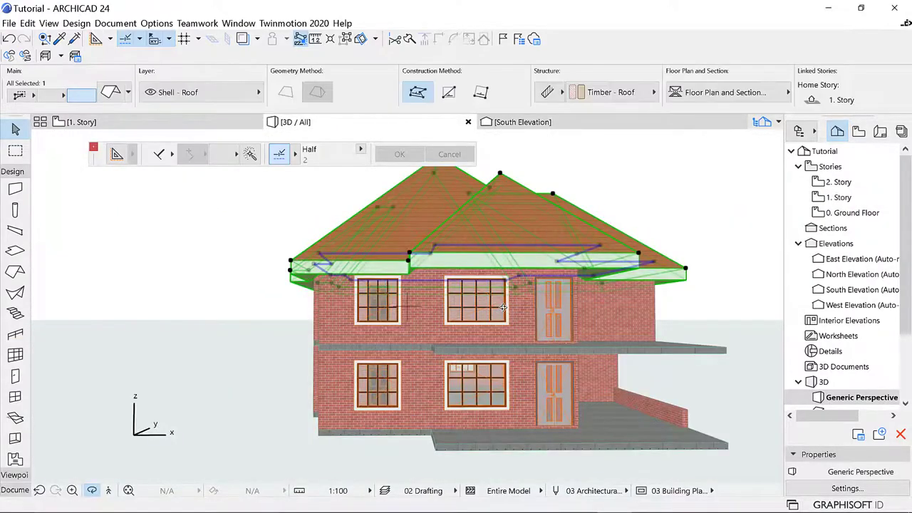
{"action": "scroll", "coordinate": [503, 307], "scroll_direction": "up", "scroll_amount": 10}
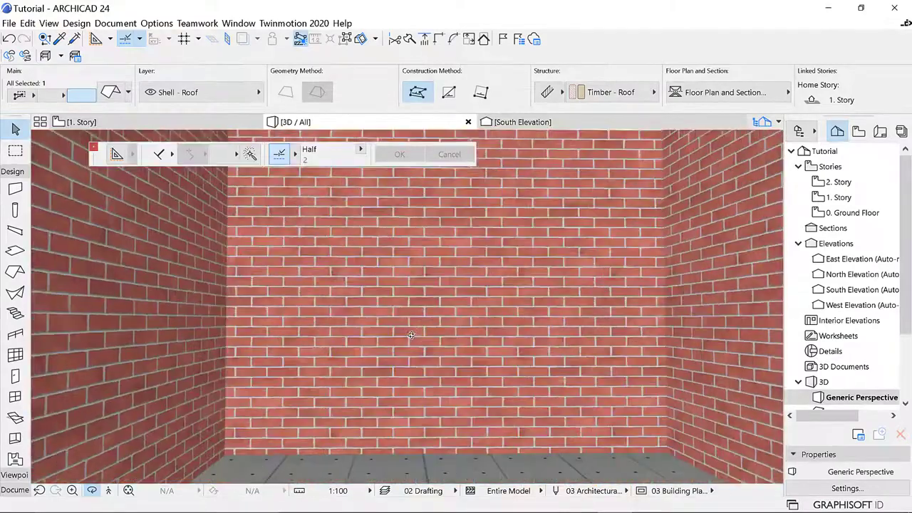
{"action": "scroll", "coordinate": [411, 335], "scroll_direction": "up", "scroll_amount": 8}
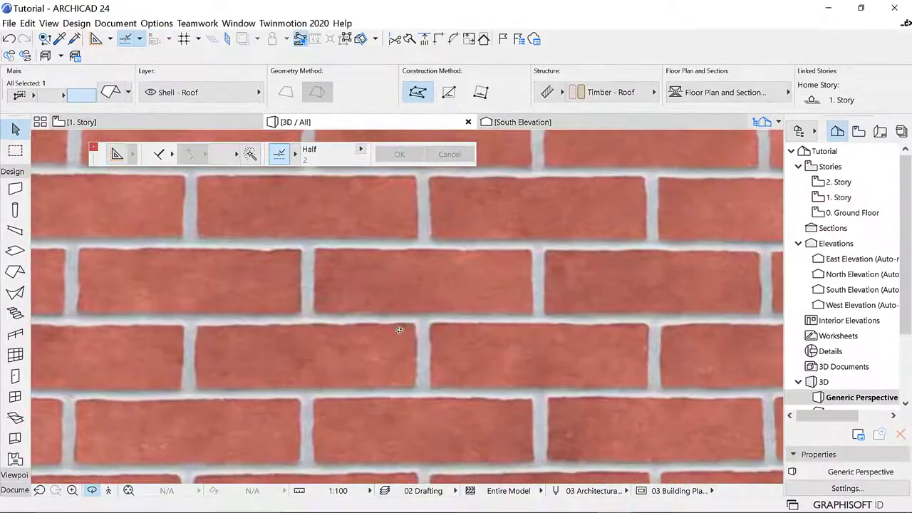
{"action": "left_click", "coordinate": [111, 491]}
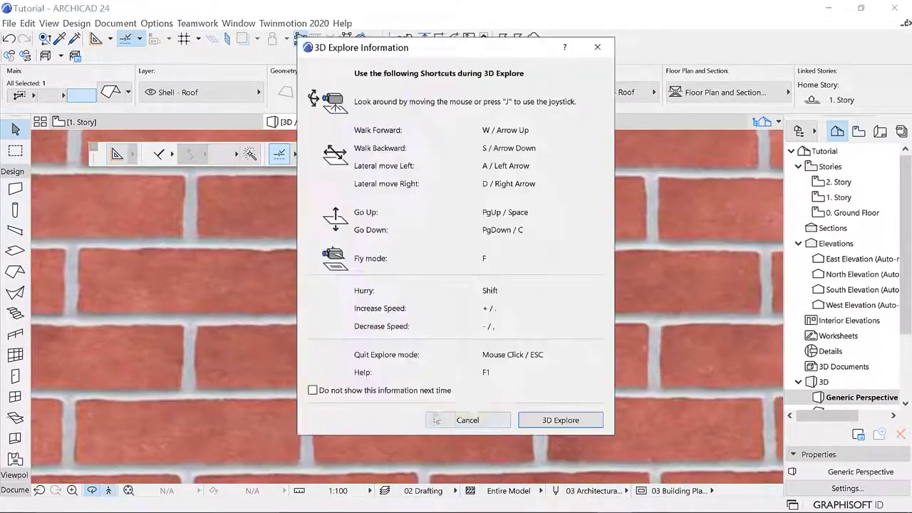
{"action": "left_click", "coordinate": [570, 419]}
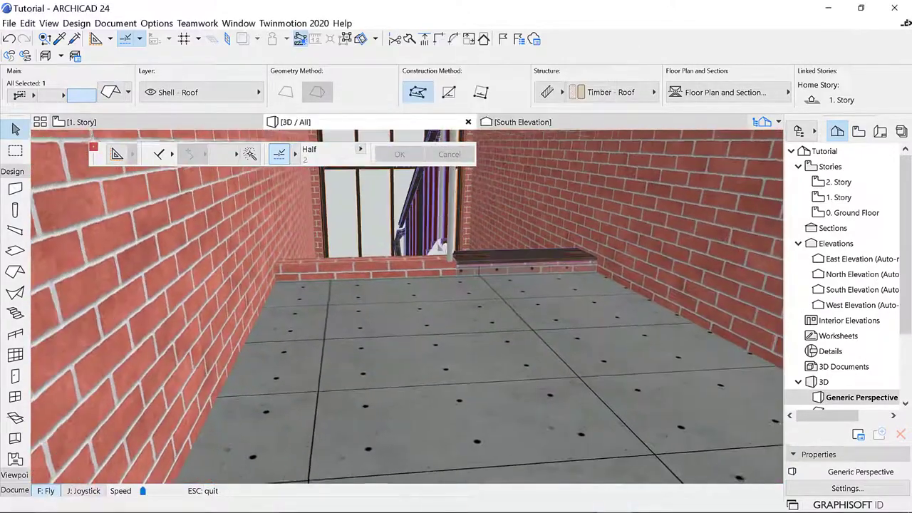
{"action": "key", "text": "Down"}
{"action": "key", "text": "Up"}
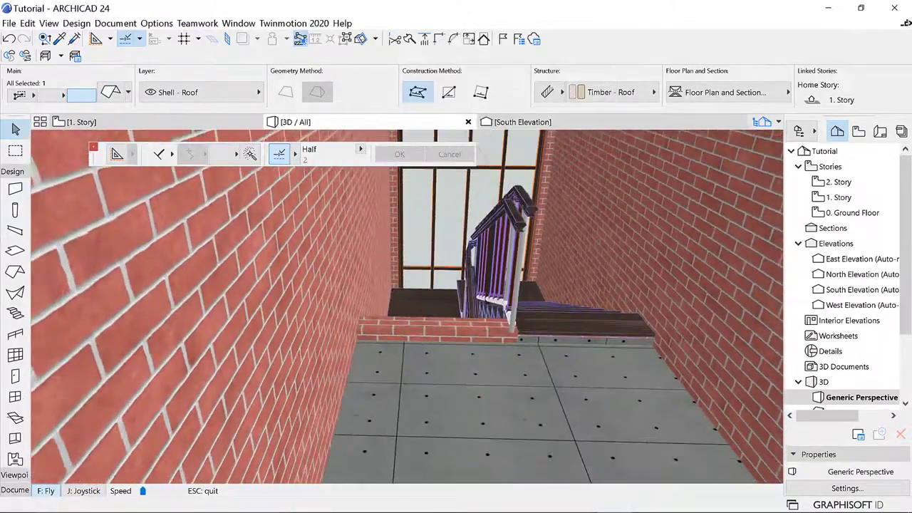
{"action": "key", "text": "Down"}
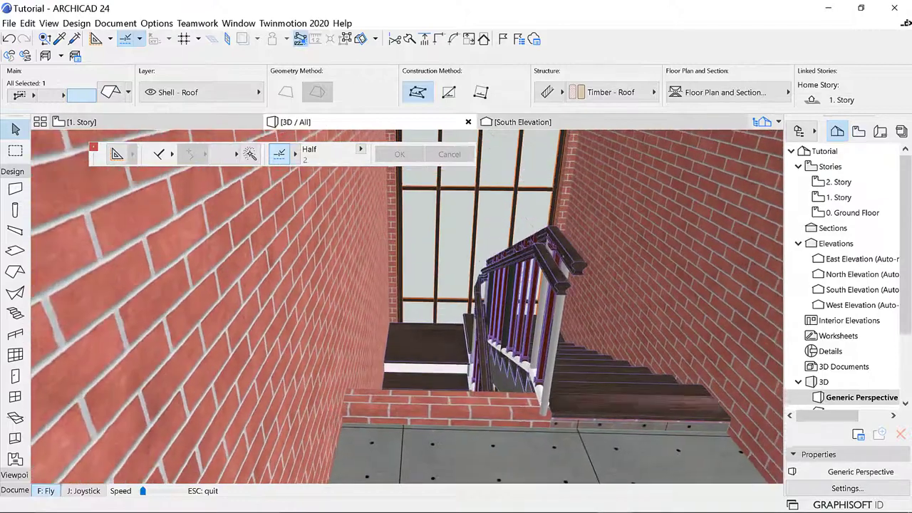
{"action": "key", "text": "Escape"}
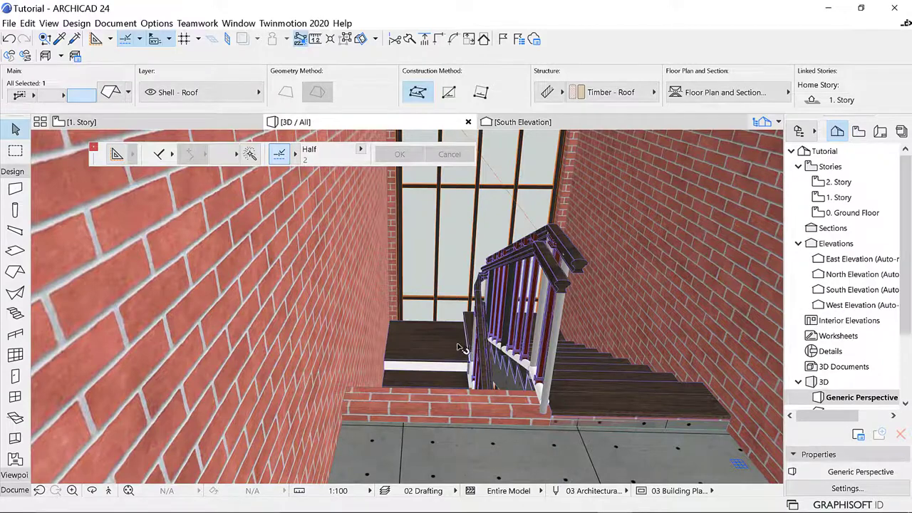
{"action": "key", "text": "F2"}
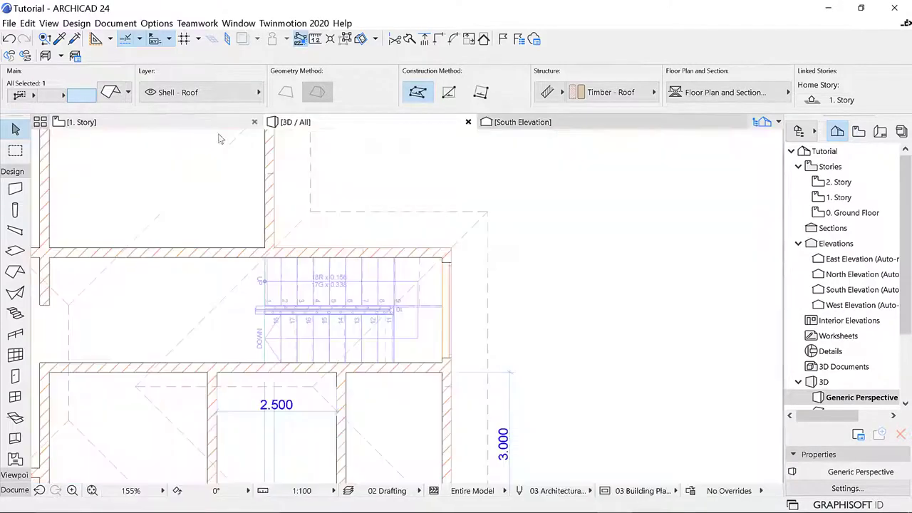
On the 1. Story plan, set the new railing's railing and node associativity and its segment associativity to Static
{"action": "double_click", "coordinate": [250, 267]}
{"action": "scroll", "coordinate": [276, 295], "scroll_direction": "up", "scroll_amount": 5}
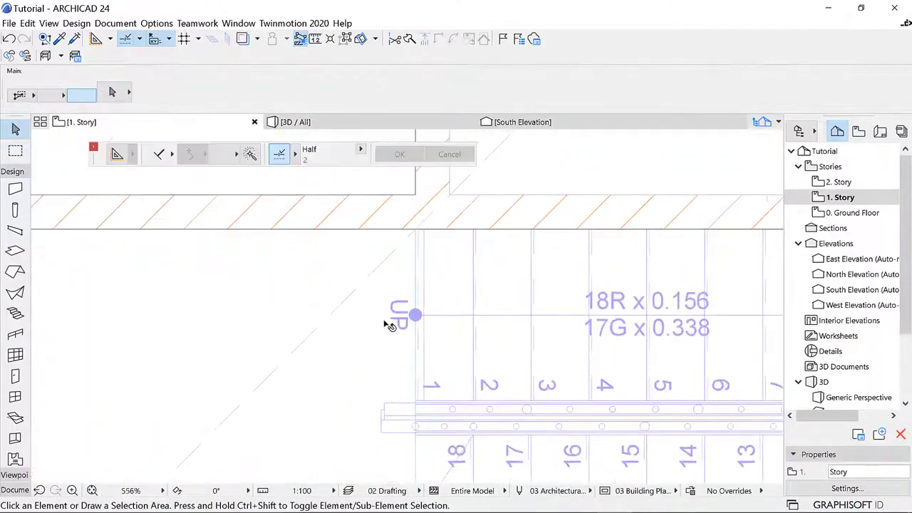
{"action": "scroll", "coordinate": [391, 257], "scroll_direction": "down", "scroll_amount": 3}
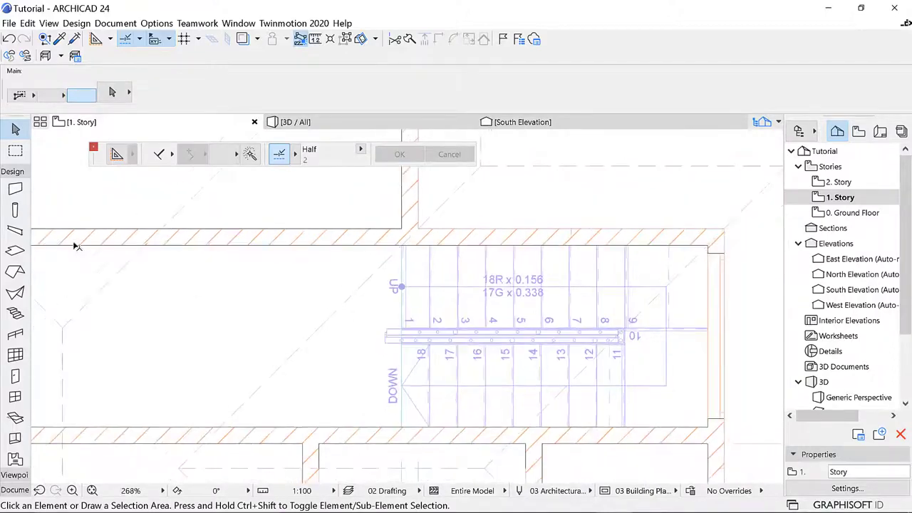
{"action": "left_click", "coordinate": [17, 333]}
{"action": "left_click", "coordinate": [334, 96]}
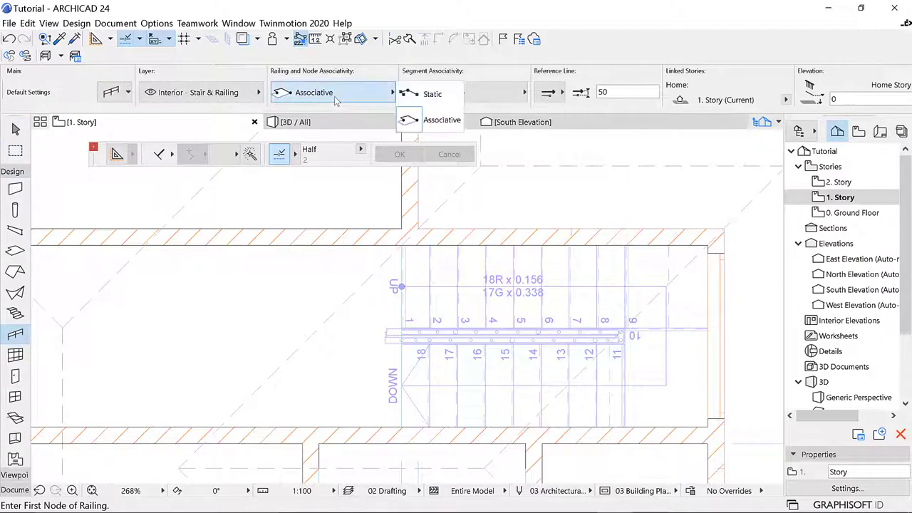
{"action": "left_click", "coordinate": [334, 96]}
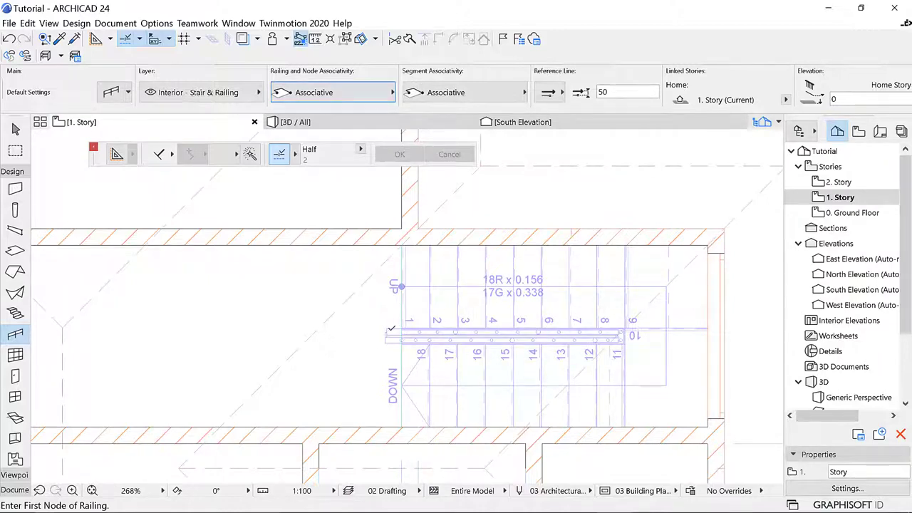
{"action": "left_click", "coordinate": [329, 95]}
{"action": "left_click", "coordinate": [432, 92]}
{"action": "left_click", "coordinate": [448, 98]}
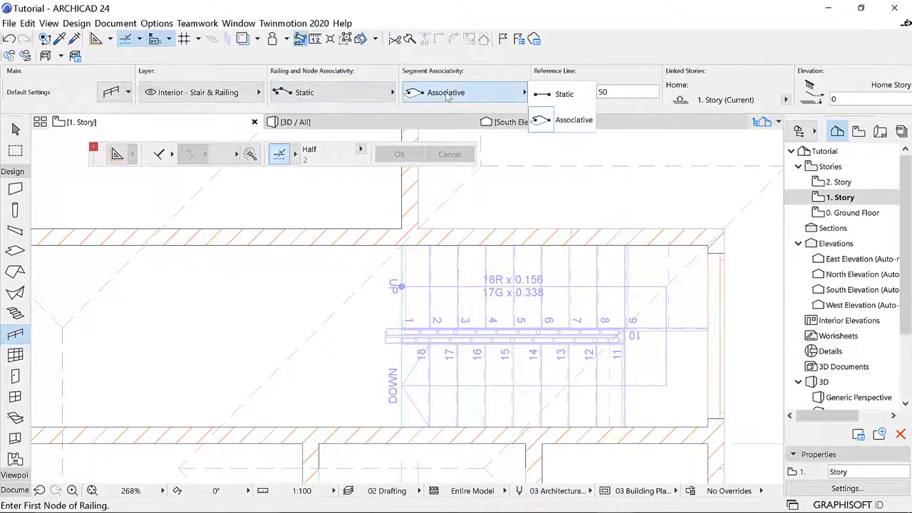
{"action": "left_click", "coordinate": [543, 97]}
Draw a straight railing across the upper stair flight, from the stairwell wall to the central stair railing near the first tread
{"action": "scroll", "coordinate": [388, 278], "scroll_direction": "up", "scroll_amount": 3}
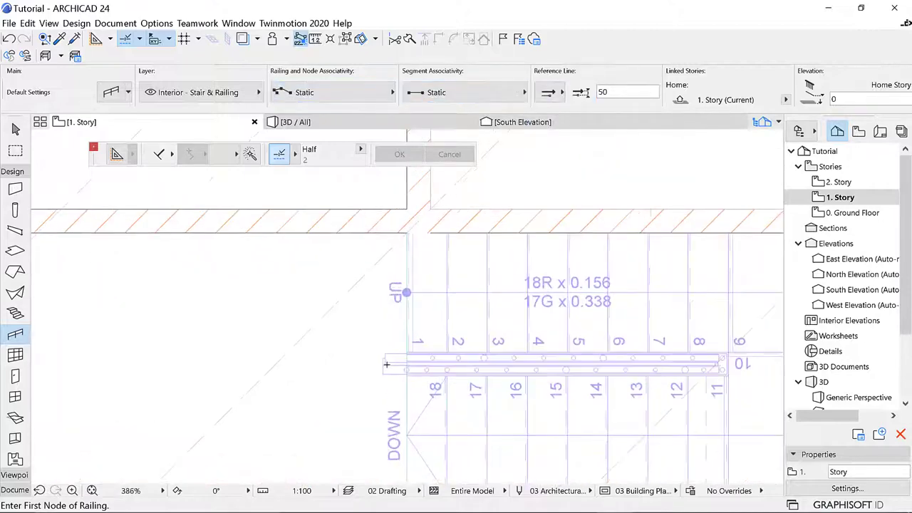
{"action": "scroll", "coordinate": [406, 220], "scroll_direction": "down", "scroll_amount": 1}
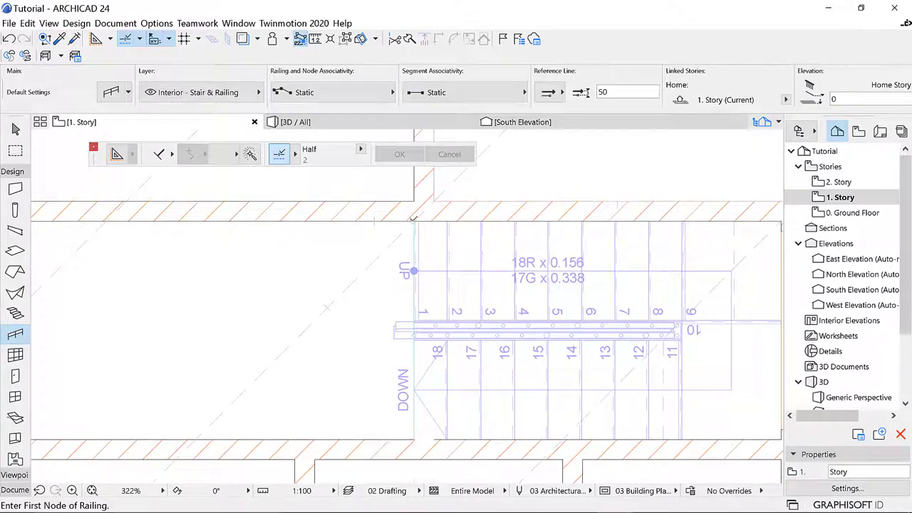
{"action": "scroll", "coordinate": [414, 221], "scroll_direction": "up", "scroll_amount": 4}
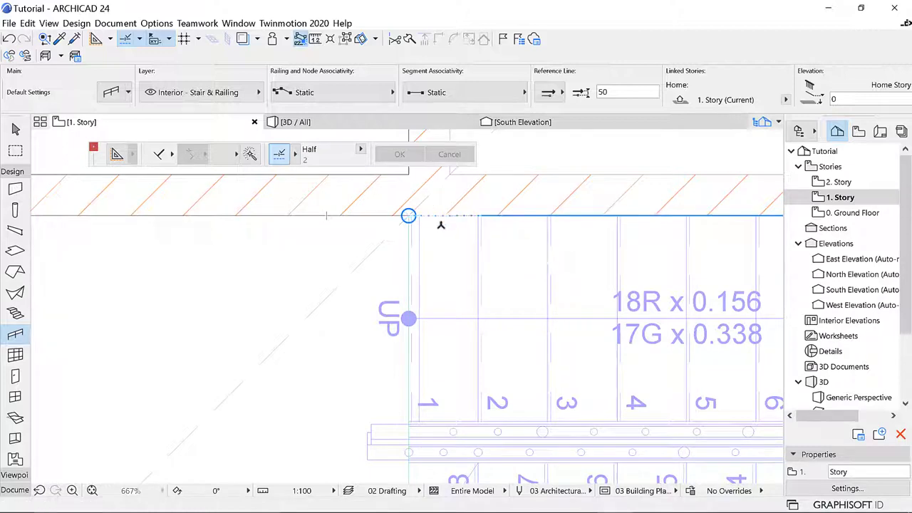
{"action": "left_click", "coordinate": [445, 216]}
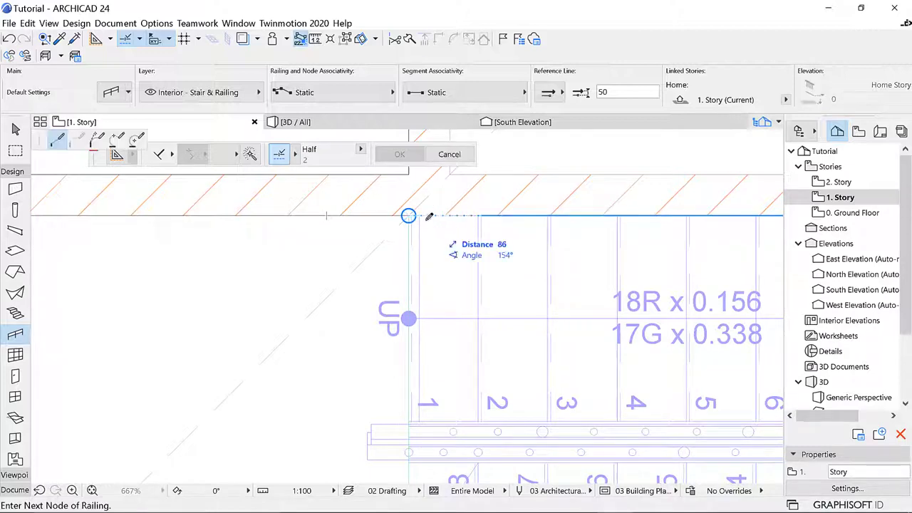
{"action": "double_click", "coordinate": [455, 419]}
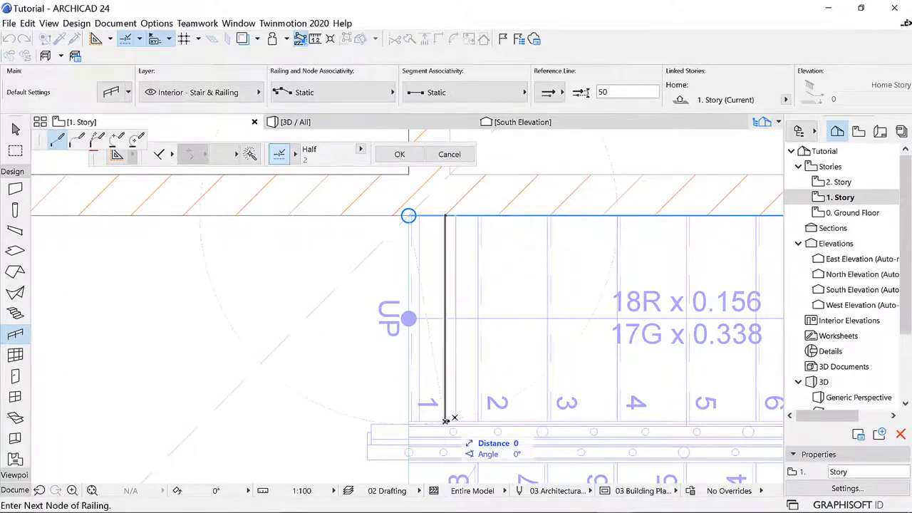
Inspect the new landing railing beside the brick wall in 3D and return to the 1. Story floor plan
{"action": "left_click", "coordinate": [379, 123]}
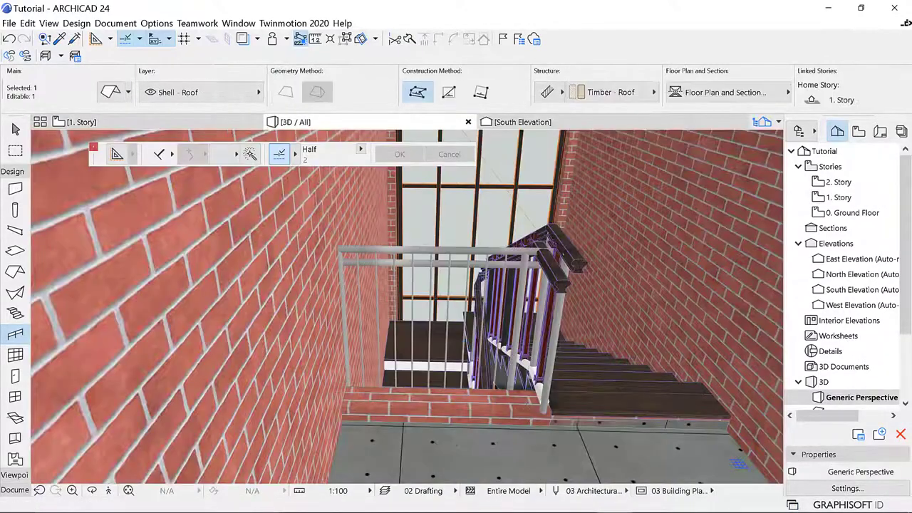
{"action": "middle_click_drag", "start_coordinate": [523, 345], "coordinate": [687, 417], "text": "shift"}
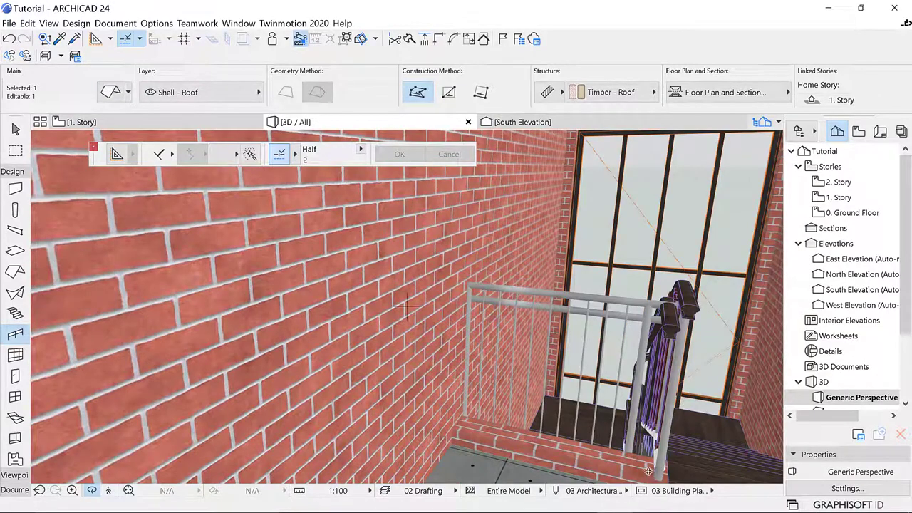
{"action": "left_click", "coordinate": [131, 122]}
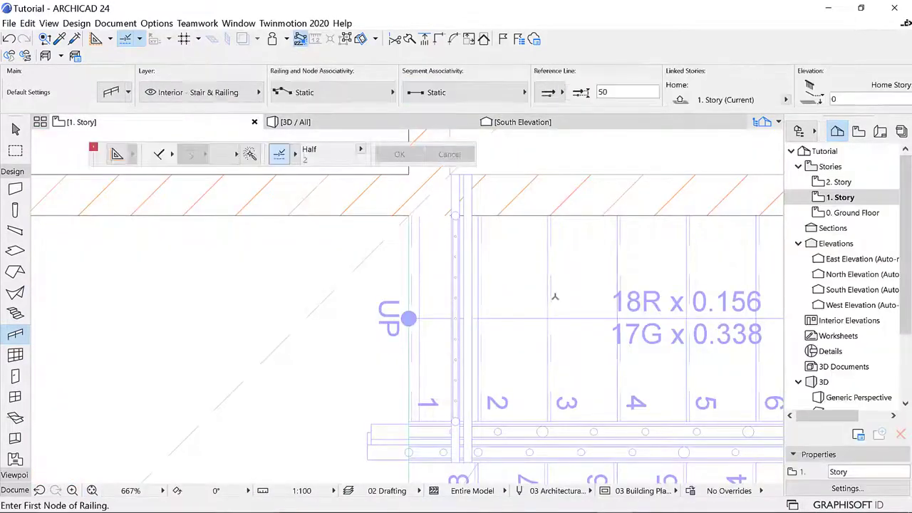
Move the free-ended partition wall bordering the 2.500 m dimension 100 mm toward the middle room
{"action": "scroll", "coordinate": [499, 329], "scroll_direction": "down", "scroll_amount": 8}
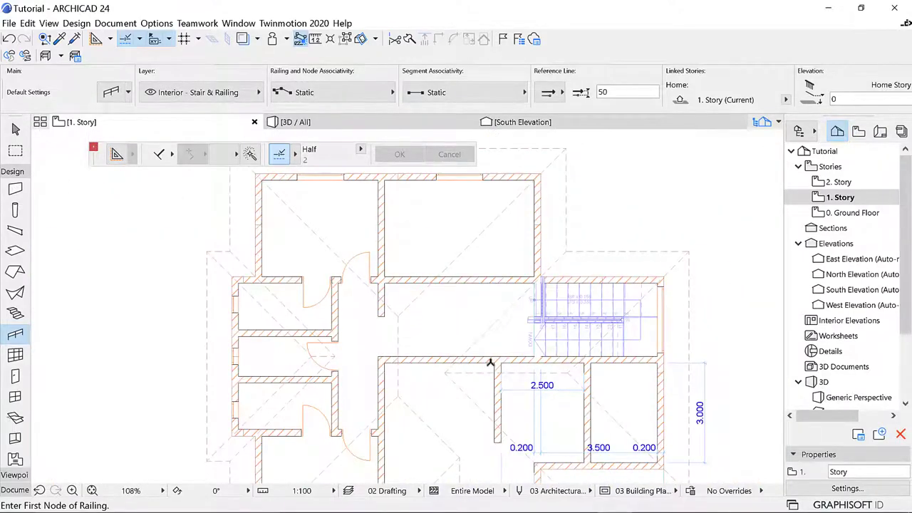
{"action": "key", "text": "Escape"}
{"action": "scroll", "coordinate": [536, 427], "scroll_direction": "up", "scroll_amount": 3}
{"action": "left_click", "coordinate": [476, 411]}
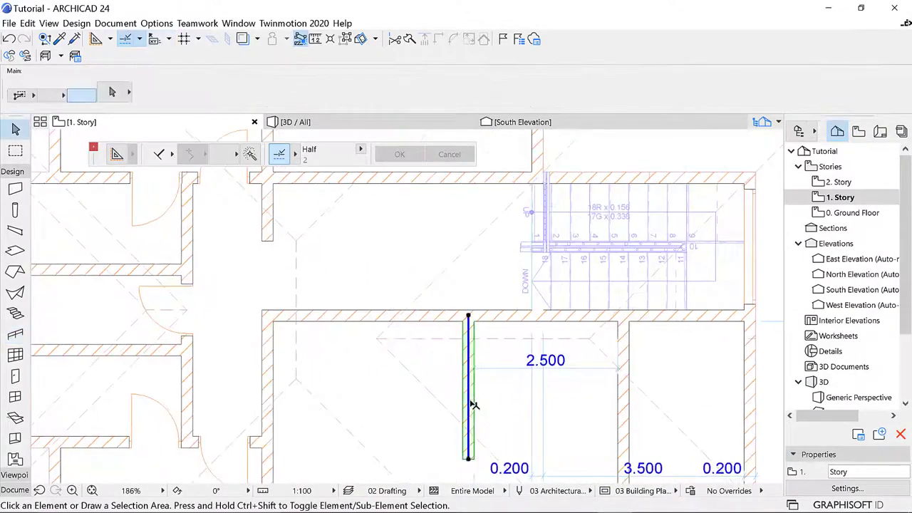
{"action": "key", "text": "ctrl+d"}
{"action": "left_click", "coordinate": [469, 314]}
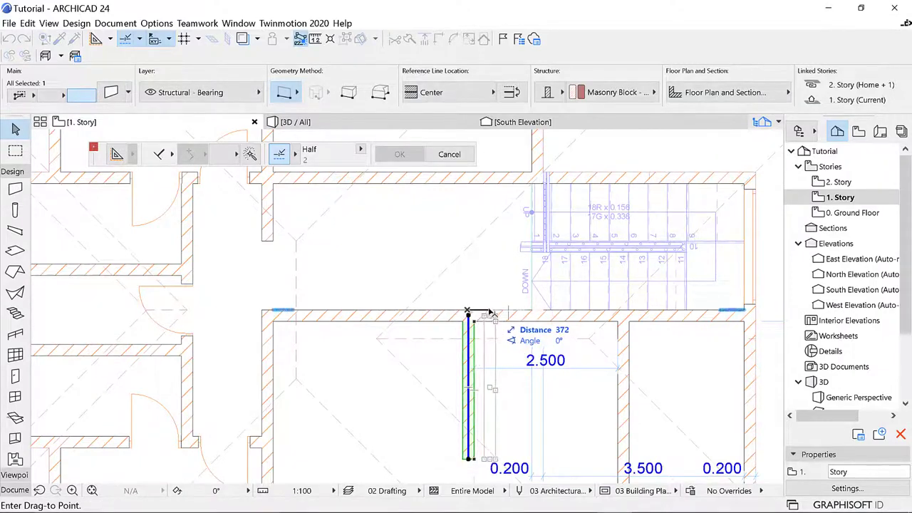
{"action": "type", "text": "100"}
{"action": "key", "text": "Return"}
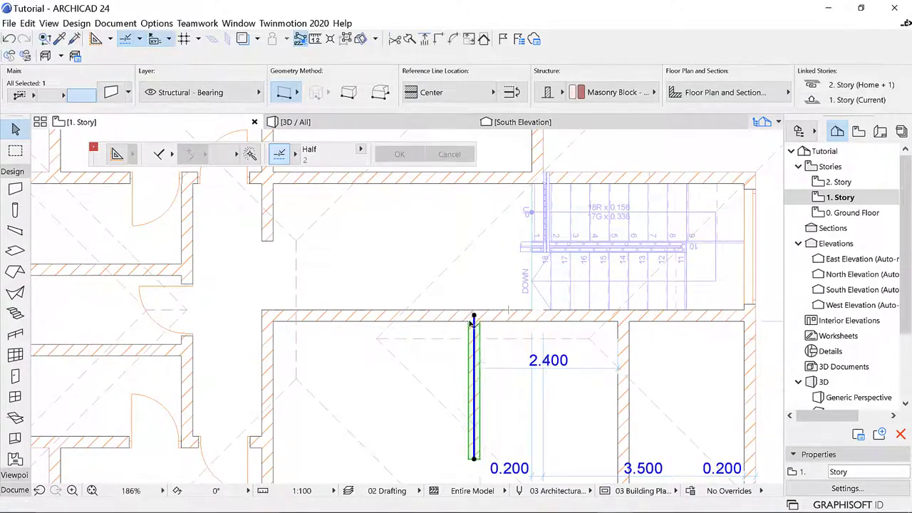
{"action": "left_click", "coordinate": [422, 352]}
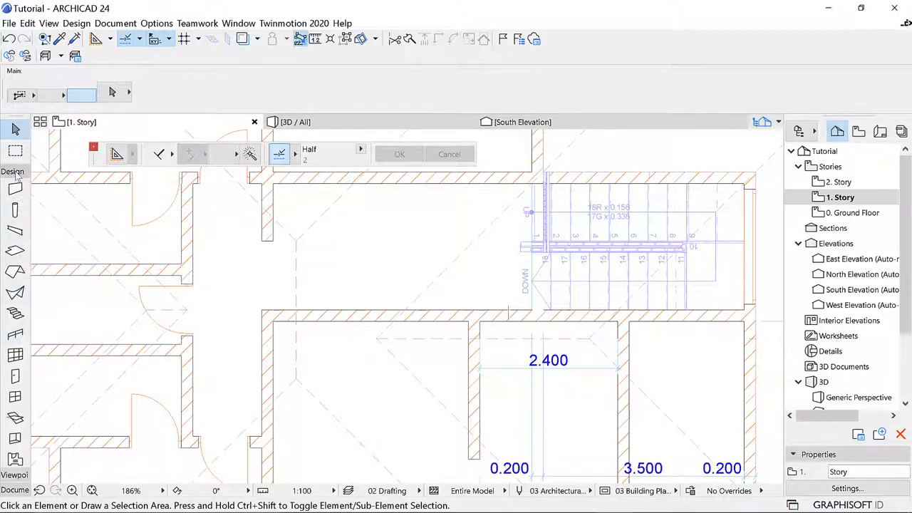
{"action": "scroll", "coordinate": [13, 260], "scroll_direction": "down", "scroll_amount": 3}
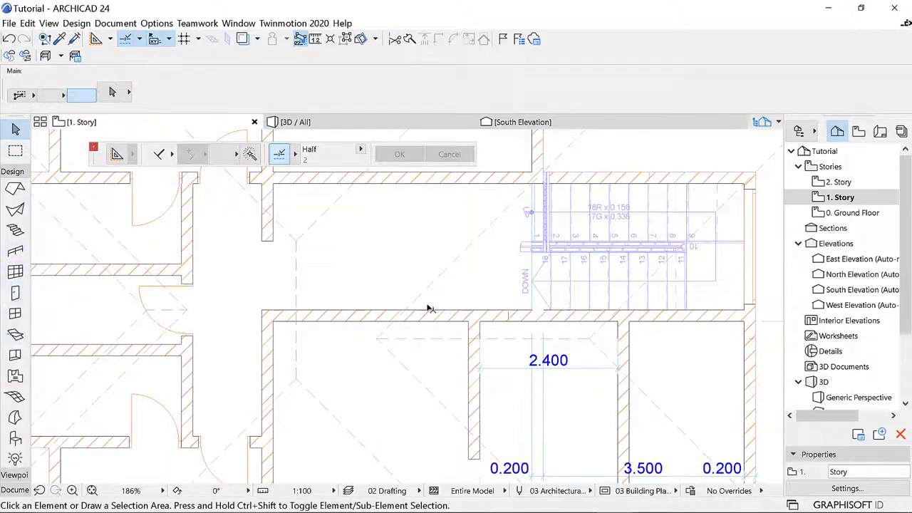
{"action": "left_click", "coordinate": [15, 295]}
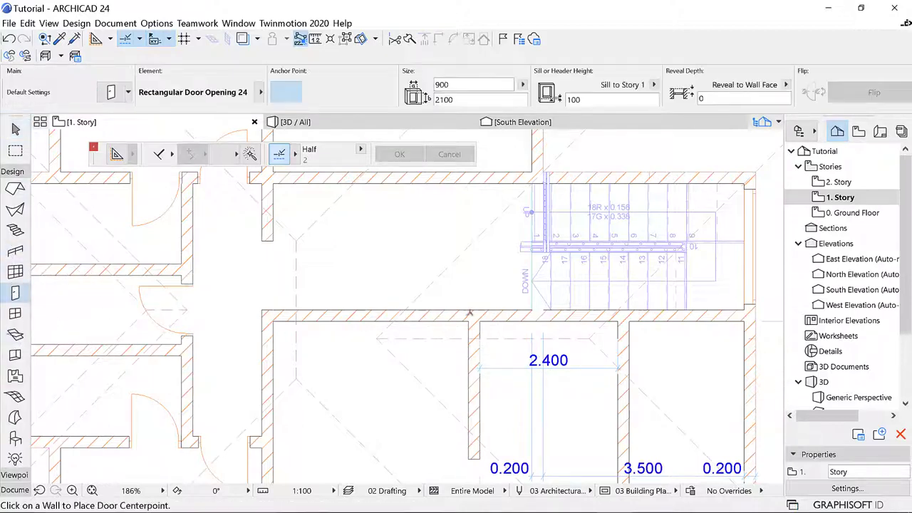
{"action": "scroll", "coordinate": [449, 314], "scroll_direction": "up", "scroll_amount": 3}
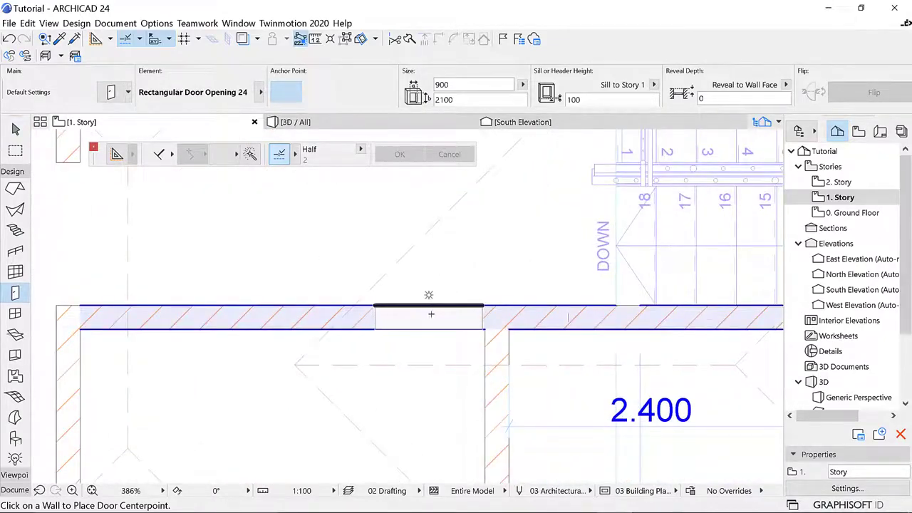
{"action": "left_click", "coordinate": [431, 315]}
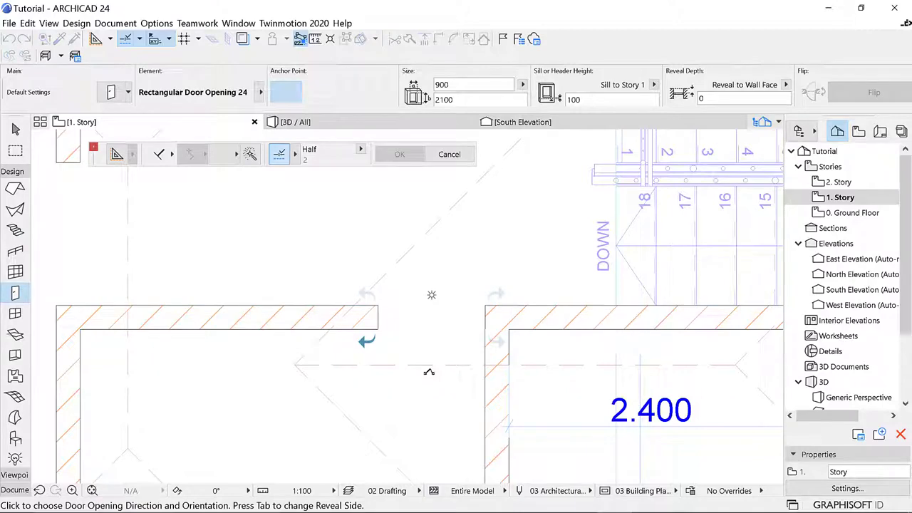
{"action": "scroll", "coordinate": [404, 259], "scroll_direction": "down", "scroll_amount": 3}
{"action": "key", "text": "Escape"}
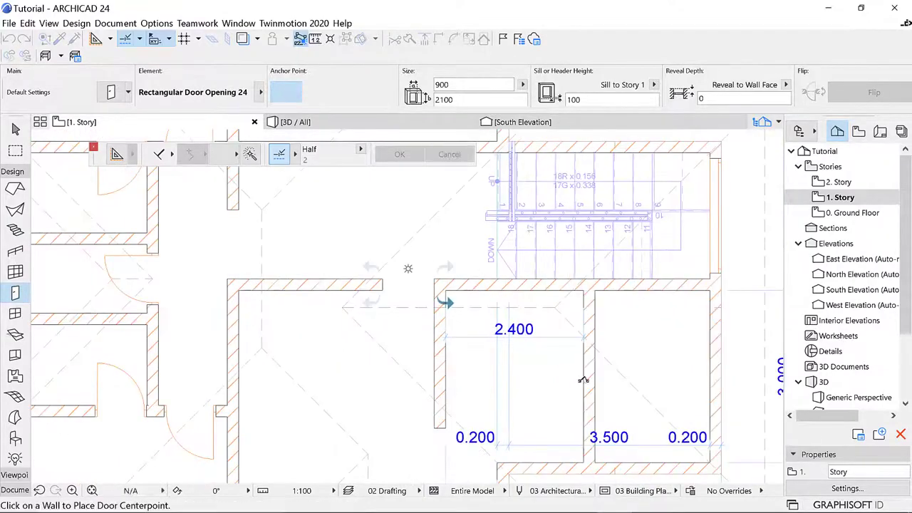
Place a 900 × 2100 rectangular door opening at the lower end of the wall between the 2.400 m room and the outer room
{"action": "scroll", "coordinate": [492, 268], "scroll_direction": "down", "scroll_amount": 4}
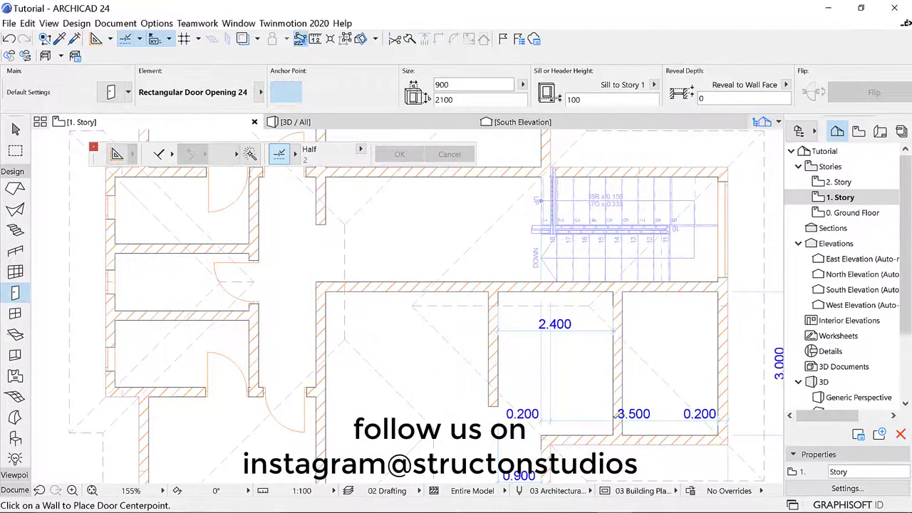
{"action": "scroll", "coordinate": [616, 414], "scroll_direction": "up", "scroll_amount": 5}
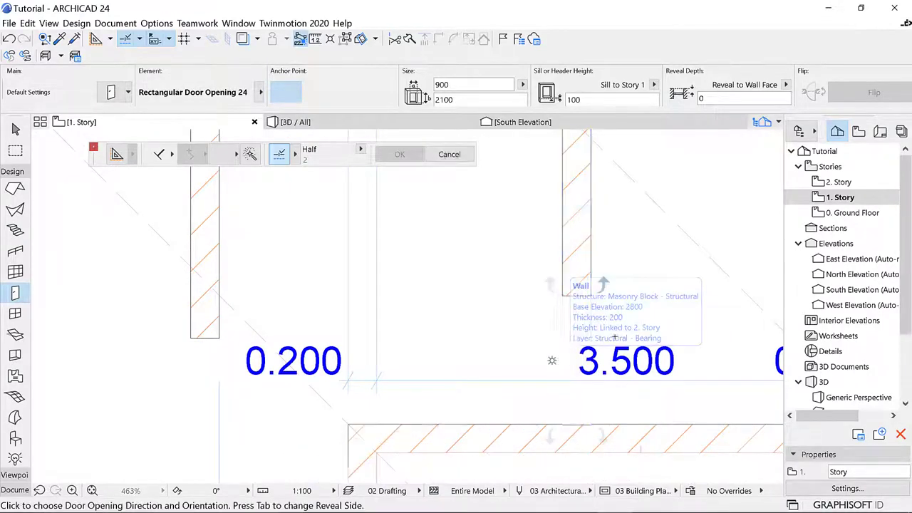
{"action": "scroll", "coordinate": [561, 314], "scroll_direction": "down", "scroll_amount": 3}
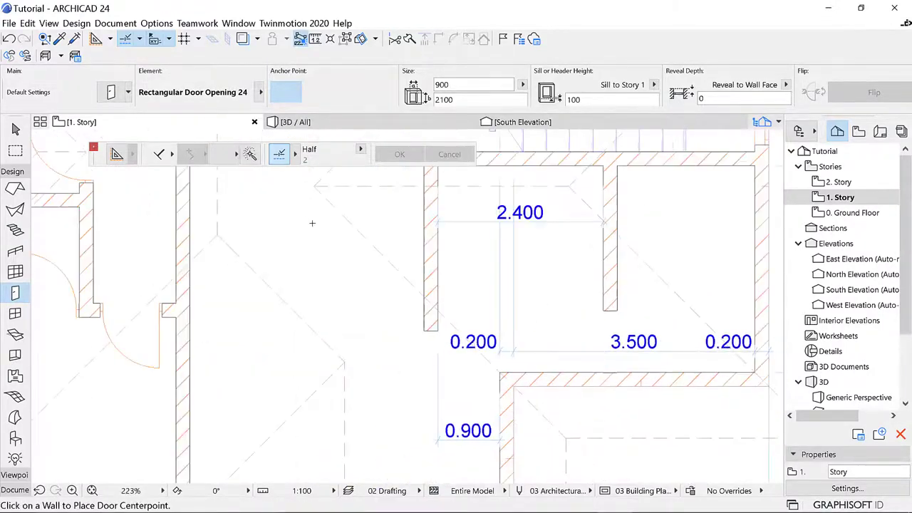
{"action": "scroll", "coordinate": [421, 240], "scroll_direction": "down", "scroll_amount": 2}
{"action": "scroll", "coordinate": [420, 241], "scroll_direction": "up", "scroll_amount": 2}
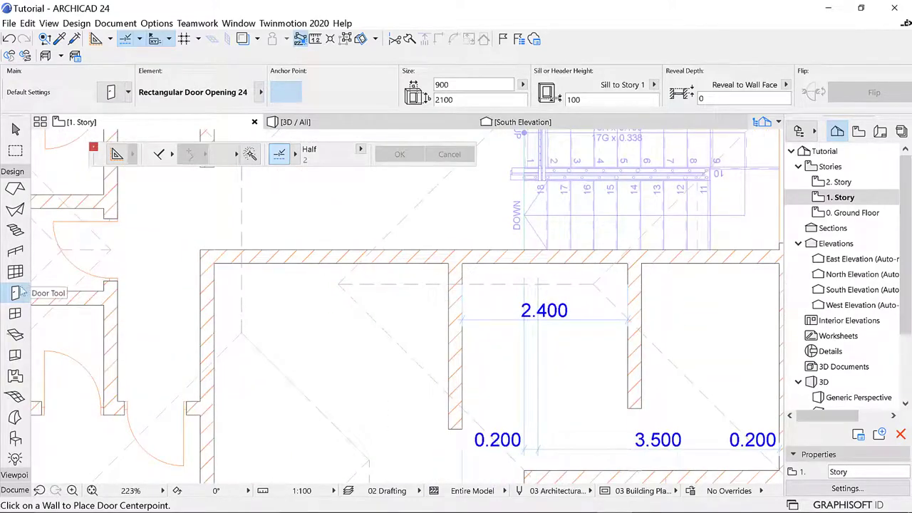
Search the default door settings' library for "door" and browse the available door types
{"action": "key", "text": "ctrl+t"}
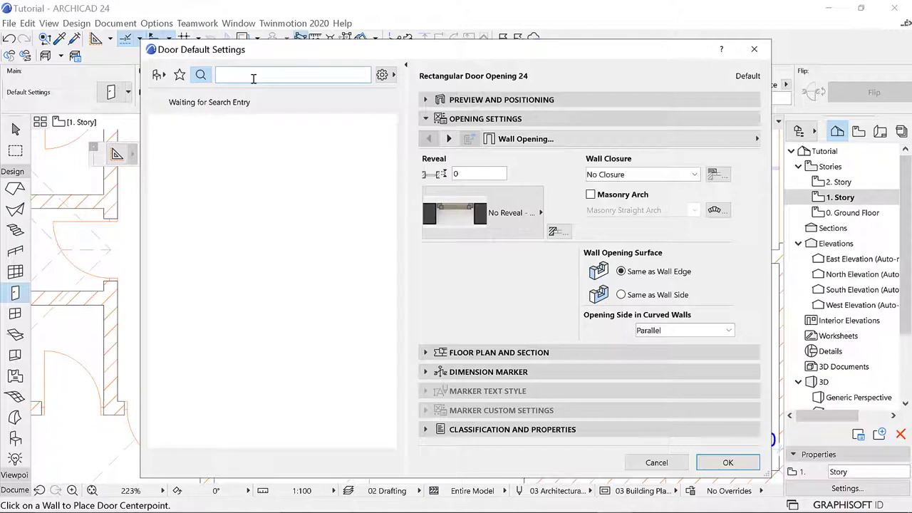
{"action": "type", "text": "door"}
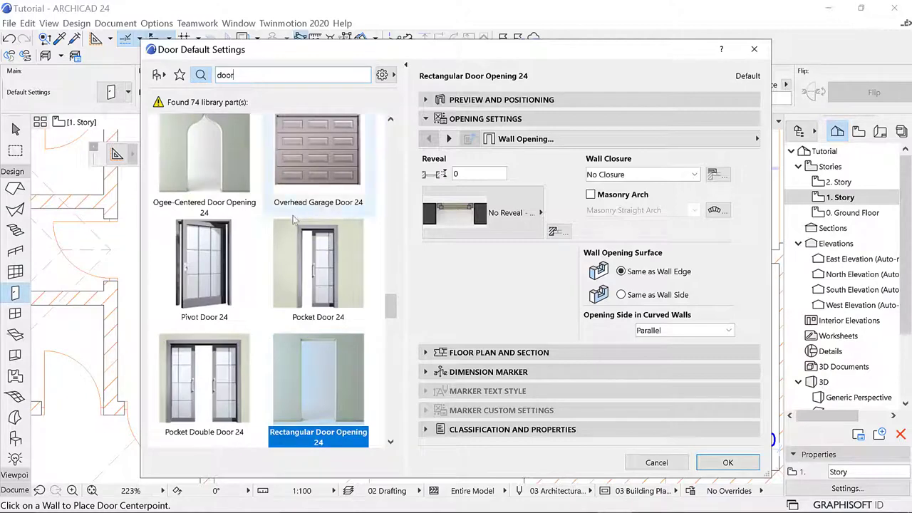
{"action": "scroll", "coordinate": [290, 311], "scroll_direction": "down", "scroll_amount": 5}
{"action": "scroll", "coordinate": [290, 311], "scroll_direction": "down", "scroll_amount": 10}
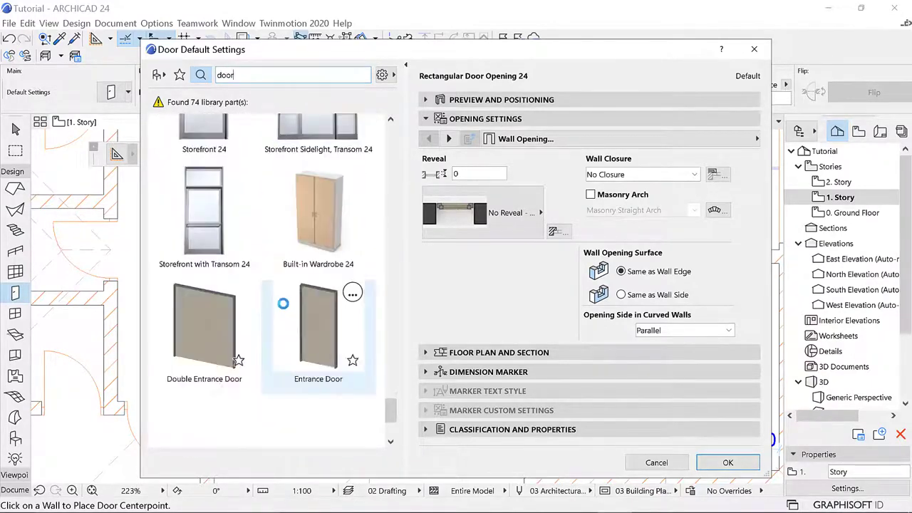
{"action": "scroll", "coordinate": [277, 280], "scroll_direction": "down", "scroll_amount": 2}
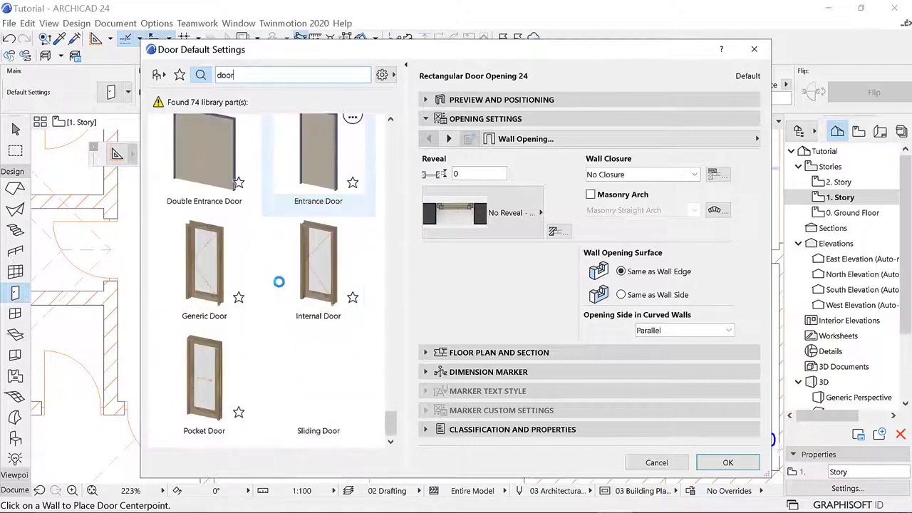
{"action": "scroll", "coordinate": [278, 284], "scroll_direction": "up", "scroll_amount": 10}
{"action": "scroll", "coordinate": [280, 287], "scroll_direction": "up", "scroll_amount": 8}
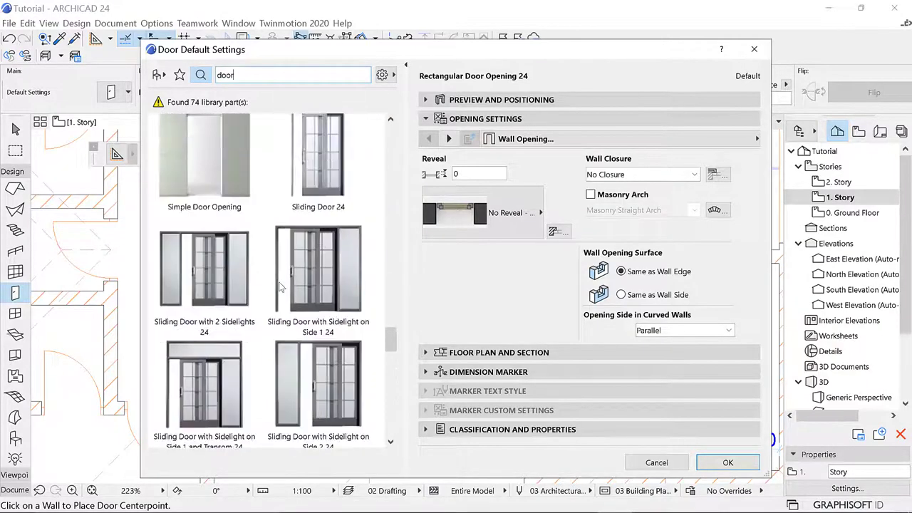
{"action": "scroll", "coordinate": [280, 287], "scroll_direction": "up", "scroll_amount": 10}
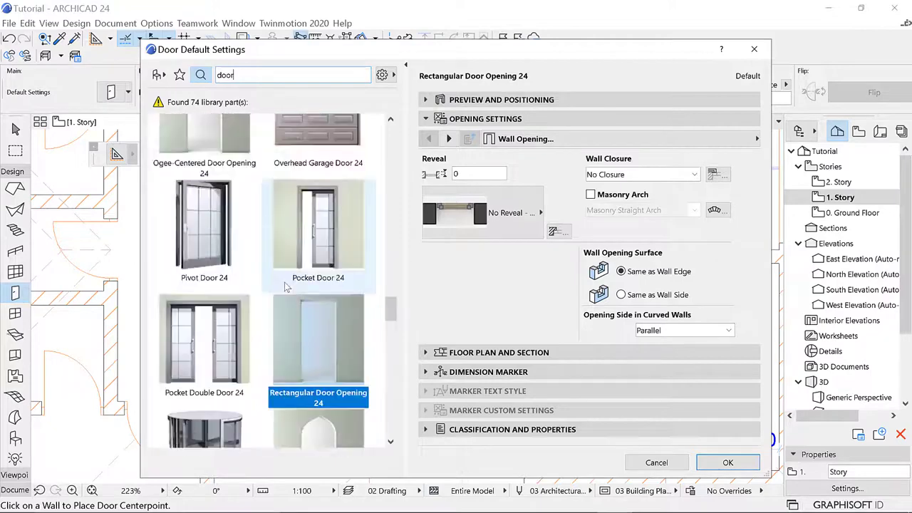
{"action": "scroll", "coordinate": [229, 344], "scroll_direction": "down", "scroll_amount": 3}
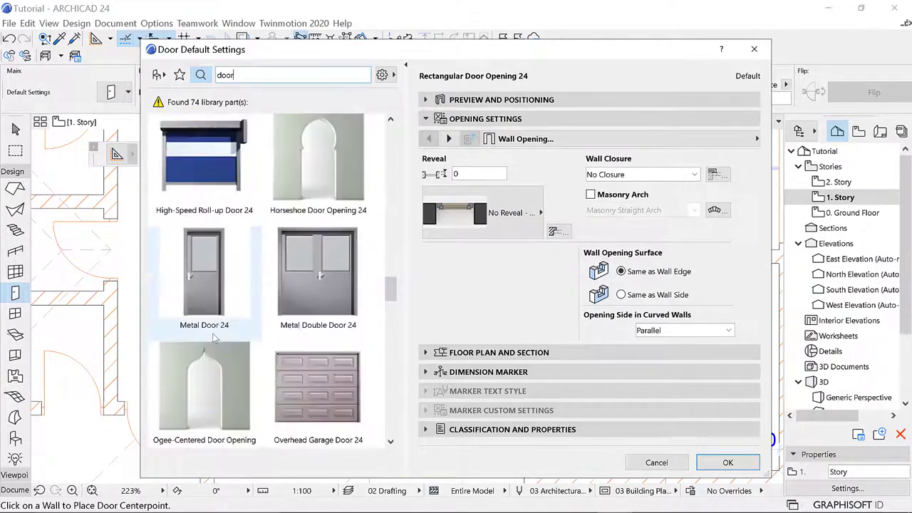
{"action": "left_click", "coordinate": [191, 289]}
{"action": "left_click", "coordinate": [499, 214]}
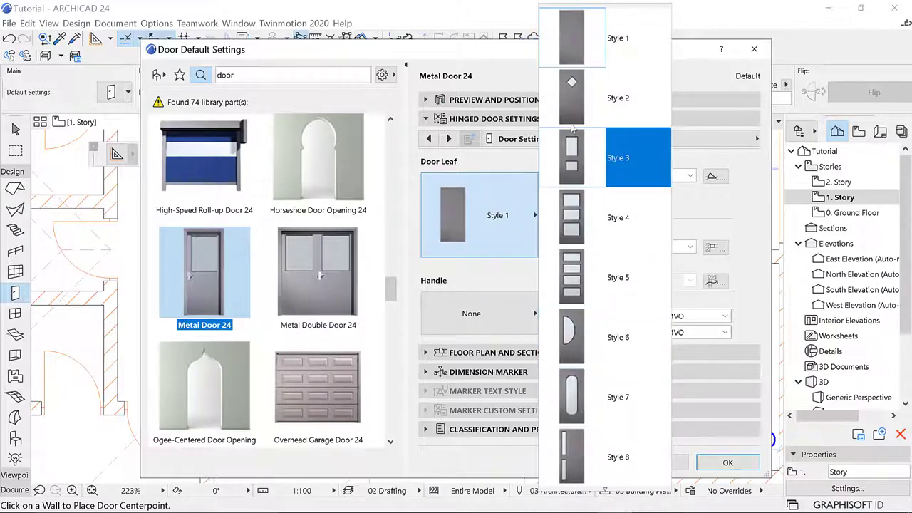
{"action": "left_click", "coordinate": [283, 273]}
Choose Door with Transom 24 as the default door type
{"action": "scroll", "coordinate": [264, 278], "scroll_direction": "up", "scroll_amount": 6}
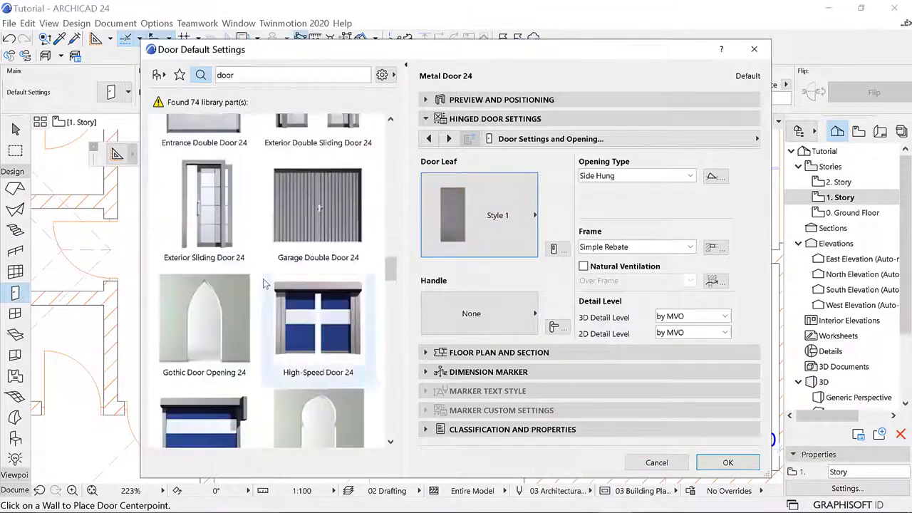
{"action": "scroll", "coordinate": [263, 279], "scroll_direction": "up", "scroll_amount": 5}
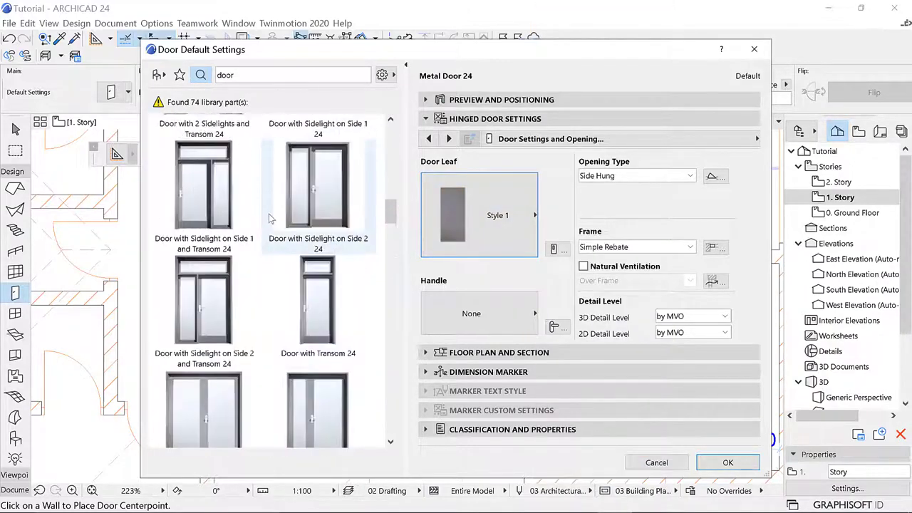
{"action": "scroll", "coordinate": [293, 270], "scroll_direction": "up", "scroll_amount": 6}
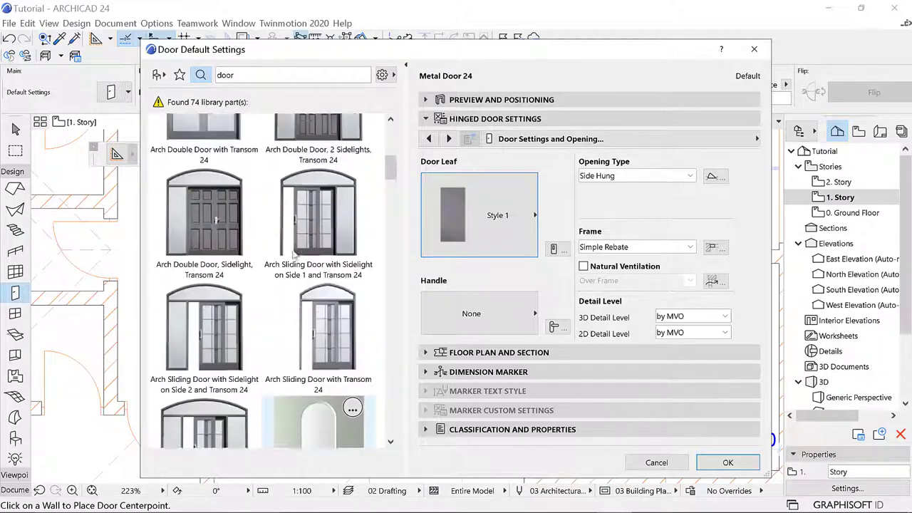
{"action": "scroll", "coordinate": [293, 254], "scroll_direction": "down", "scroll_amount": 6}
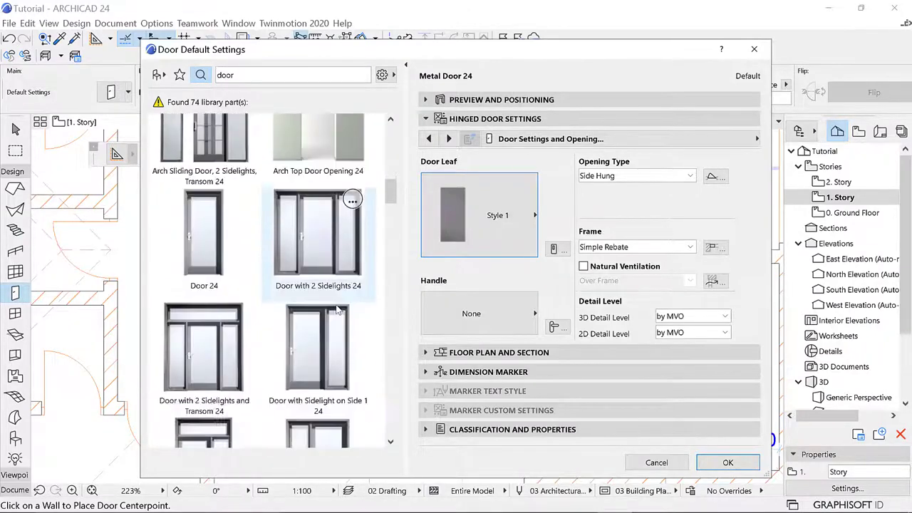
{"action": "left_click", "coordinate": [318, 328]}
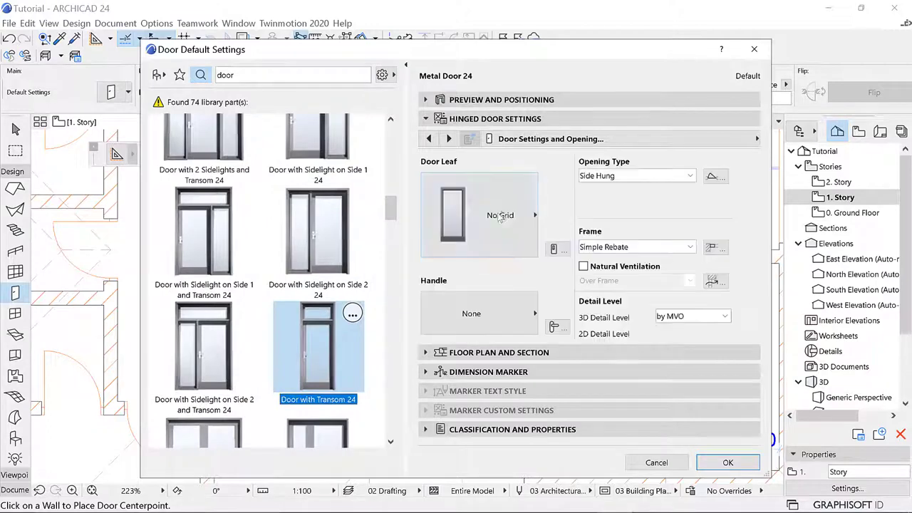
Give the default transom door a Style 4 leaf and a Knob 3 handle, and confirm the settings
{"action": "left_click", "coordinate": [499, 218]}
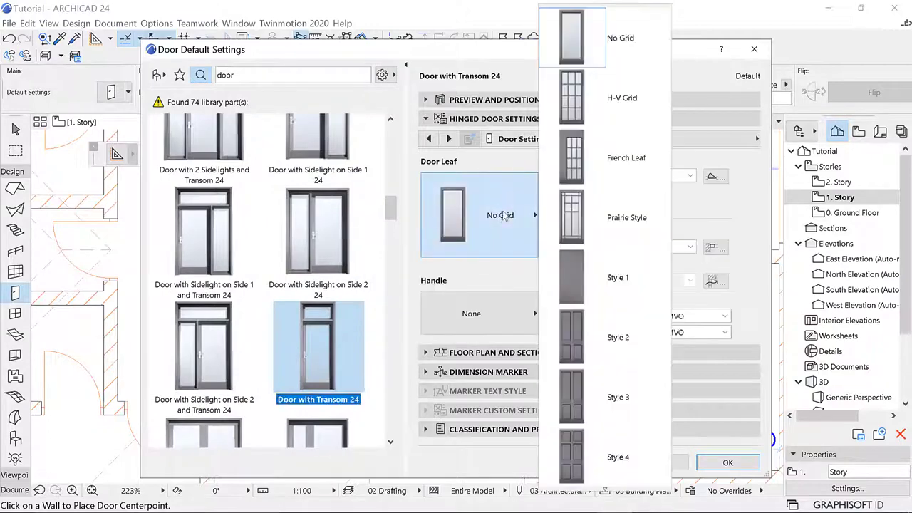
{"action": "left_click", "coordinate": [578, 445]}
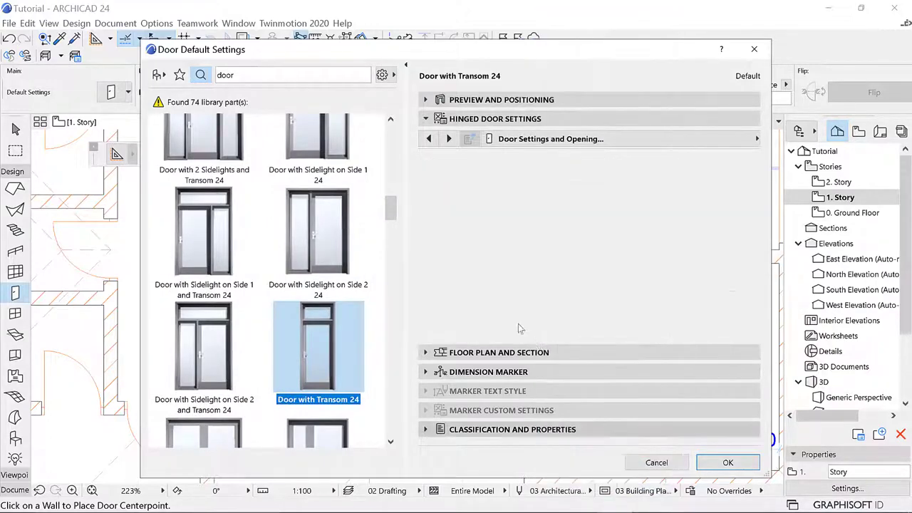
{"action": "left_click", "coordinate": [511, 315]}
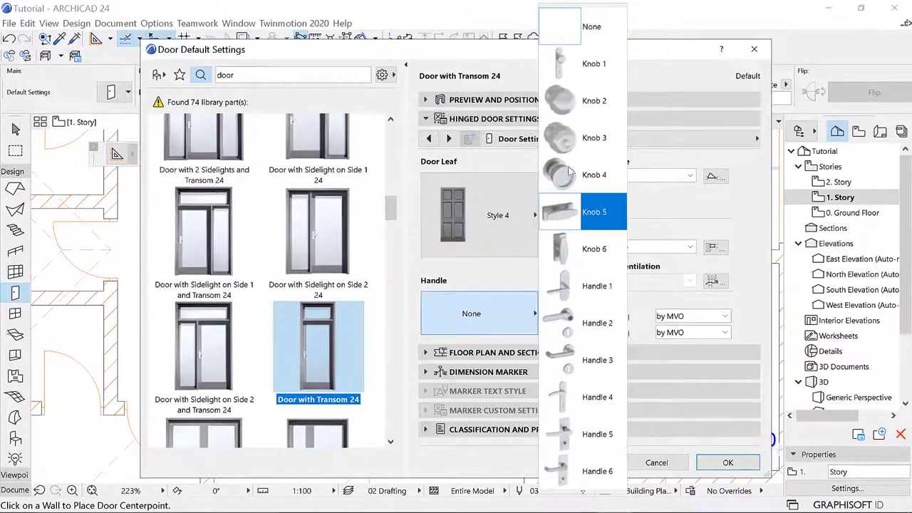
{"action": "left_click", "coordinate": [574, 139]}
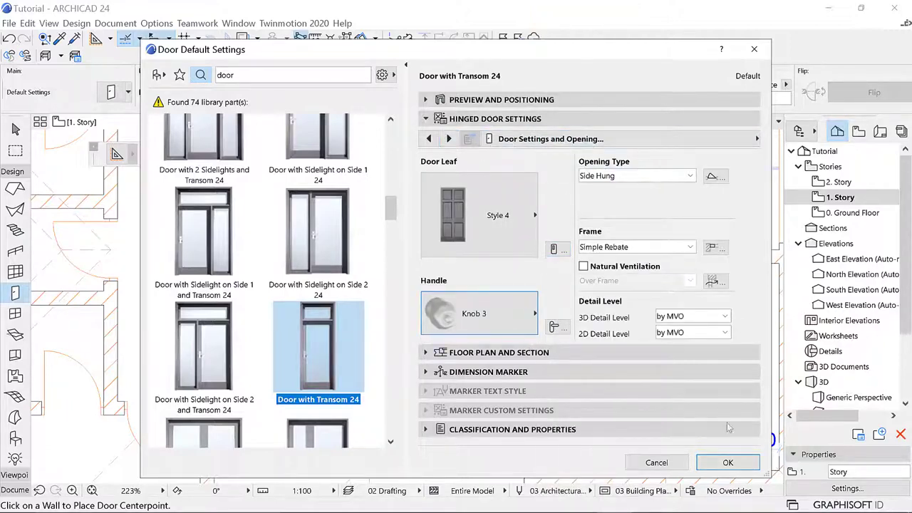
{"action": "left_click", "coordinate": [728, 463]}
Place the 900 × 2400 door in the large room's upper wall against the 2.400 m room's partition, opening inward and hinged away from it
{"action": "scroll", "coordinate": [445, 257], "scroll_direction": "up", "scroll_amount": 3}
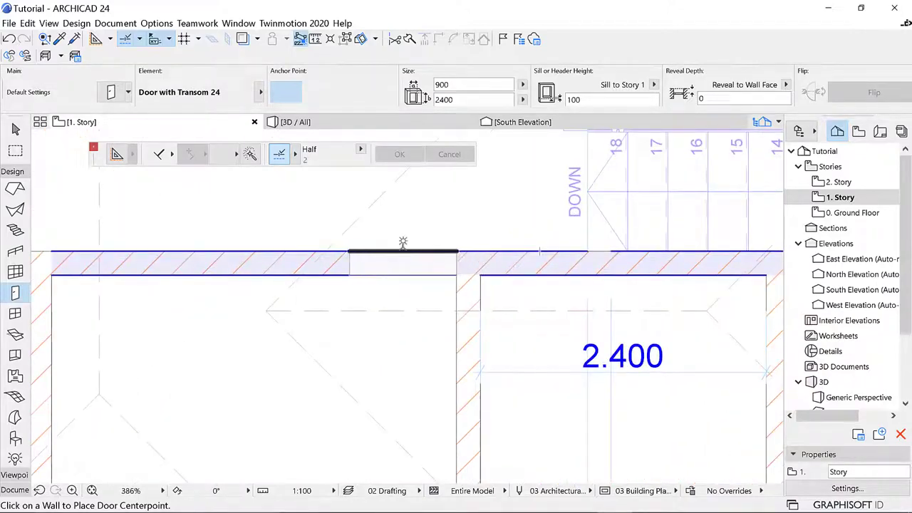
{"action": "left_click", "coordinate": [405, 242]}
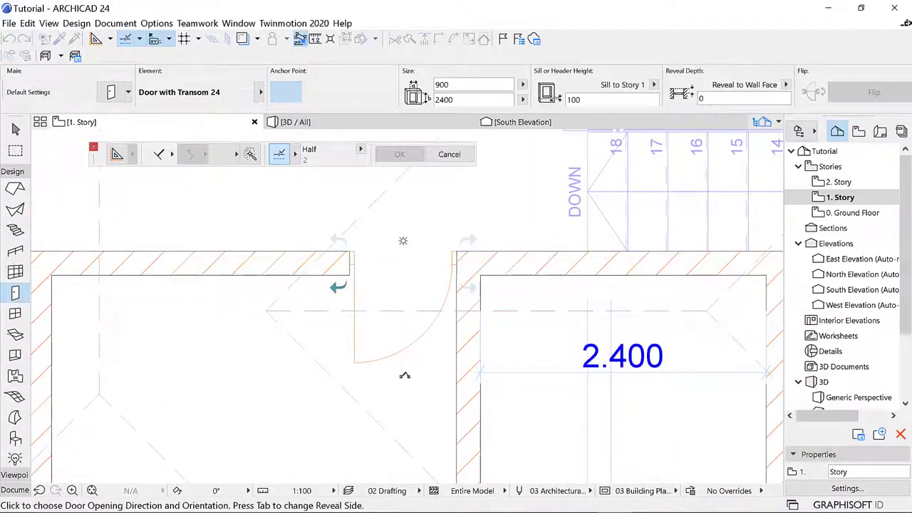
{"action": "left_click", "coordinate": [358, 362]}
Examine the door and wall layout around the 0.900 m passage and across the whole first-story plan
{"action": "scroll", "coordinate": [410, 261], "scroll_direction": "down", "scroll_amount": 1}
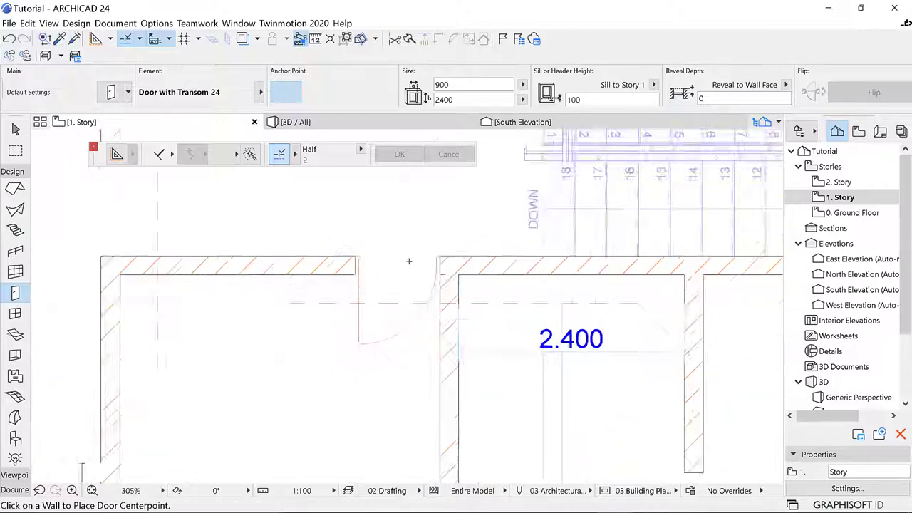
{"action": "scroll", "coordinate": [409, 262], "scroll_direction": "down", "scroll_amount": 3}
{"action": "scroll", "coordinate": [399, 288], "scroll_direction": "up", "scroll_amount": 2}
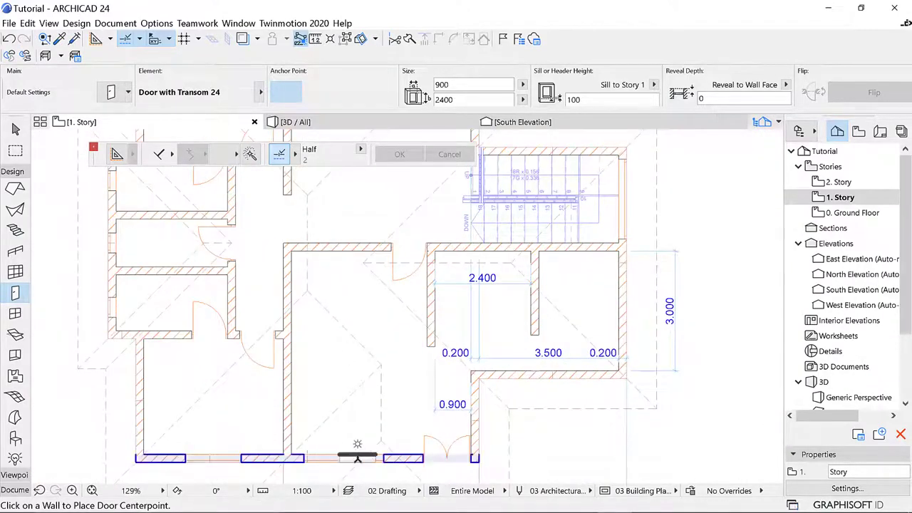
{"action": "scroll", "coordinate": [442, 425], "scroll_direction": "up", "scroll_amount": 3}
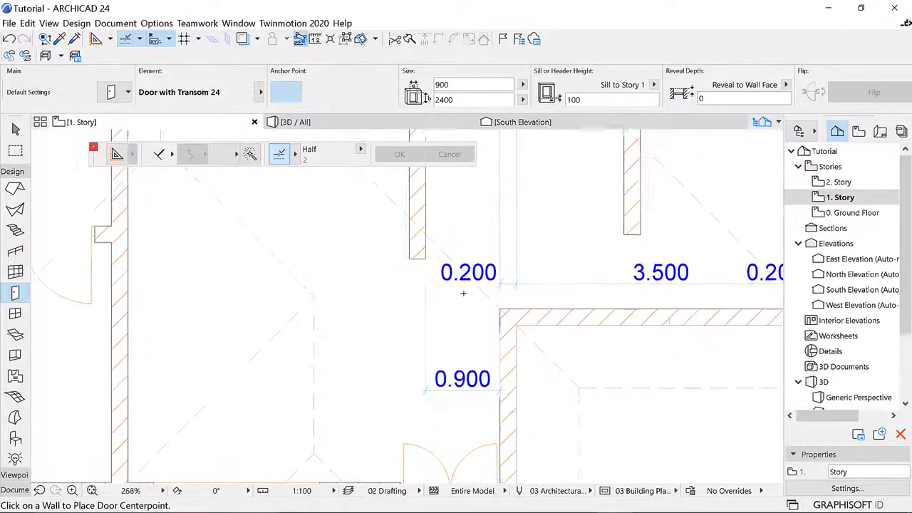
{"action": "scroll", "coordinate": [464, 291], "scroll_direction": "down", "scroll_amount": 2}
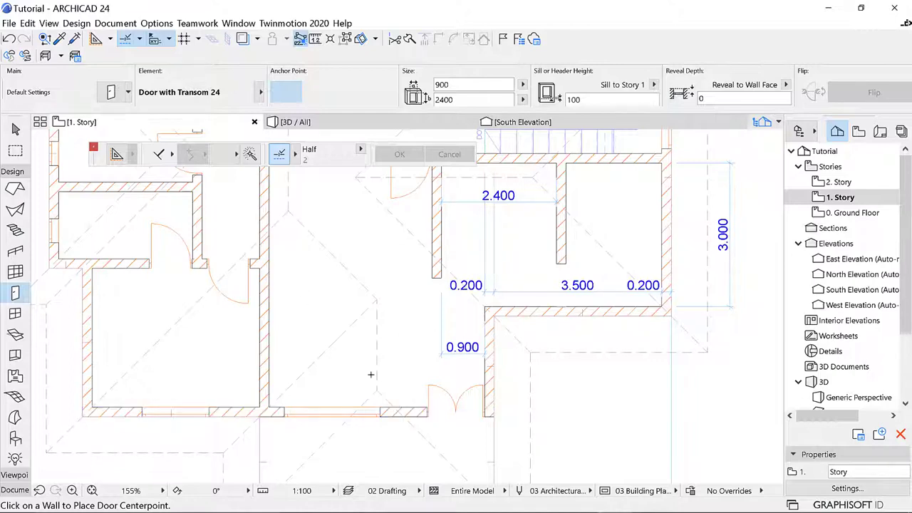
{"action": "scroll", "coordinate": [538, 247], "scroll_direction": "up", "scroll_amount": 5}
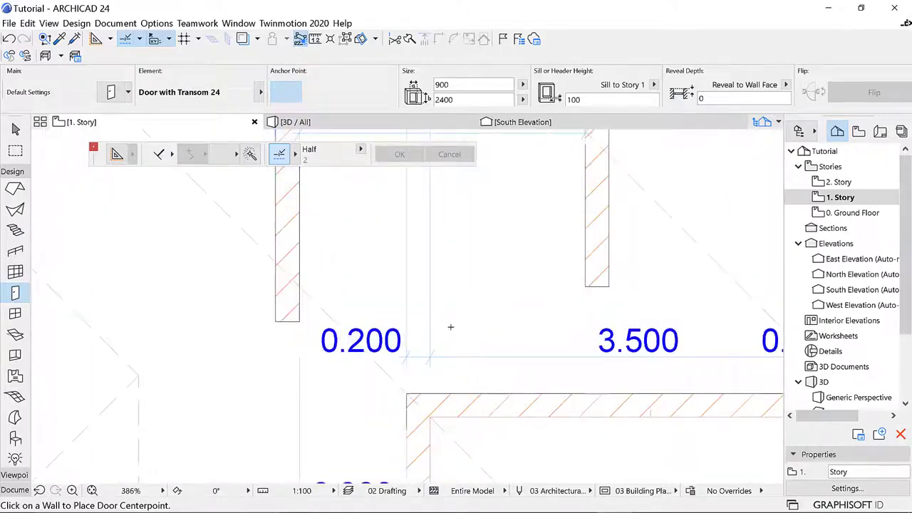
{"action": "scroll", "coordinate": [450, 326], "scroll_direction": "down", "scroll_amount": 5}
{"action": "scroll", "coordinate": [420, 325], "scroll_direction": "down", "scroll_amount": 4}
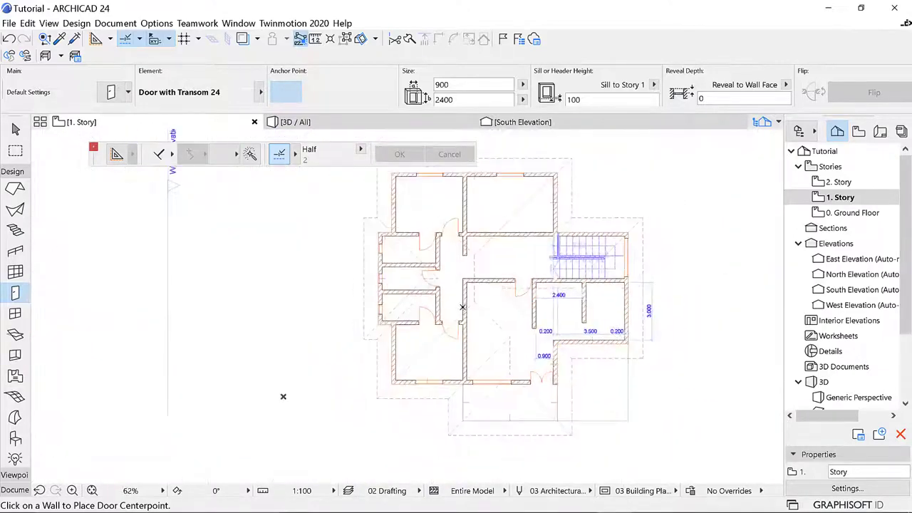
Replace the 900 × 2100 doors of the upper and lower small west rooms with Simple Door Opening, searching the library for "empty"
{"action": "scroll", "coordinate": [425, 324], "scroll_direction": "up", "scroll_amount": 7}
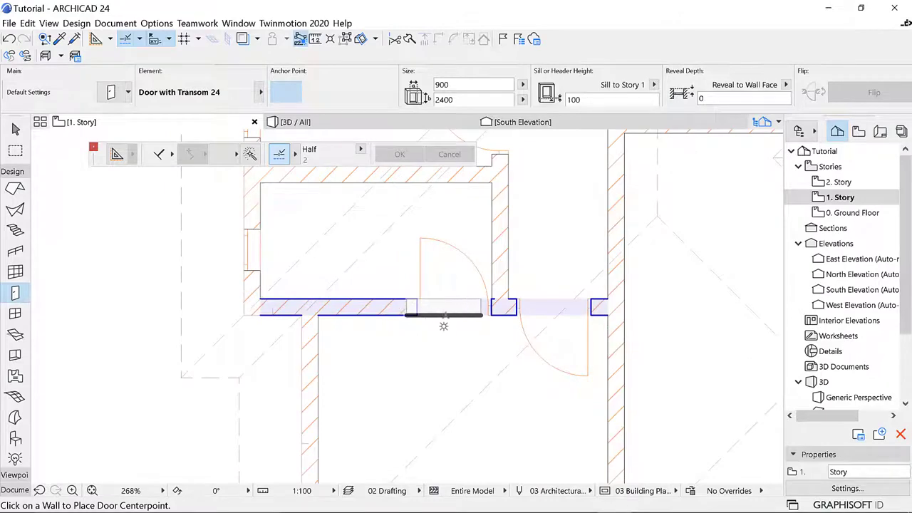
{"action": "key", "text": "Escape"}
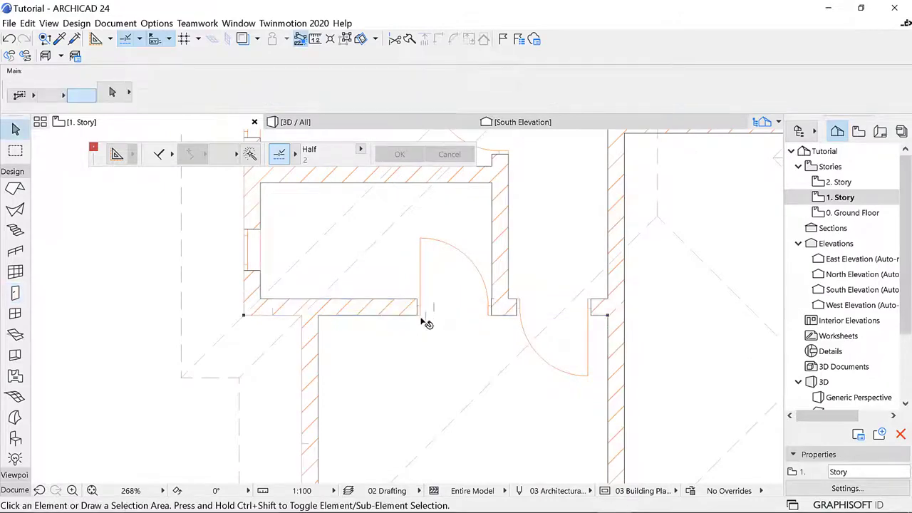
{"action": "left_click", "coordinate": [424, 319]}
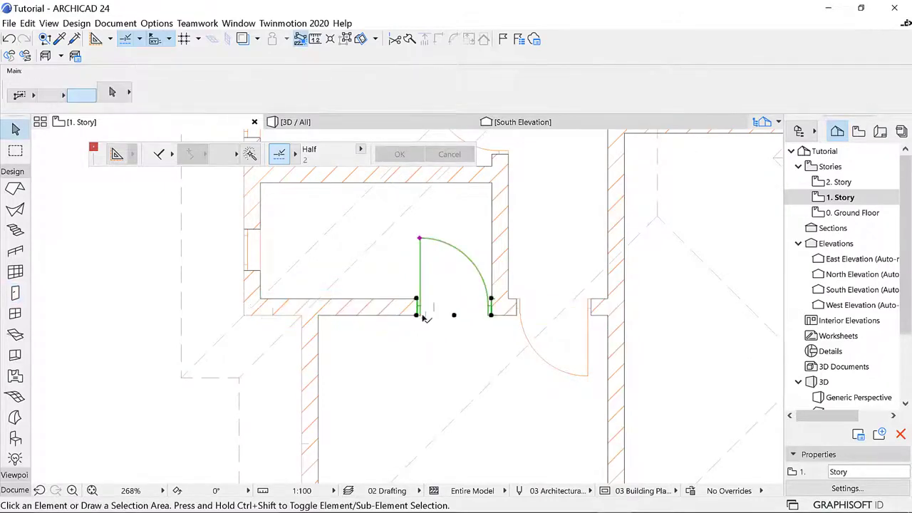
{"action": "scroll", "coordinate": [505, 363], "scroll_direction": "down", "scroll_amount": 4}
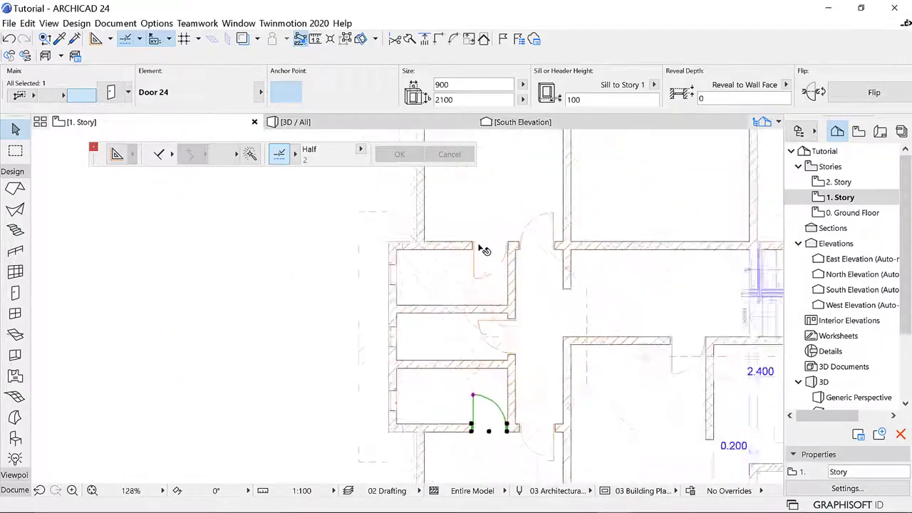
{"action": "scroll", "coordinate": [483, 250], "scroll_direction": "up", "scroll_amount": 4}
{"action": "left_click", "coordinate": [472, 247]}
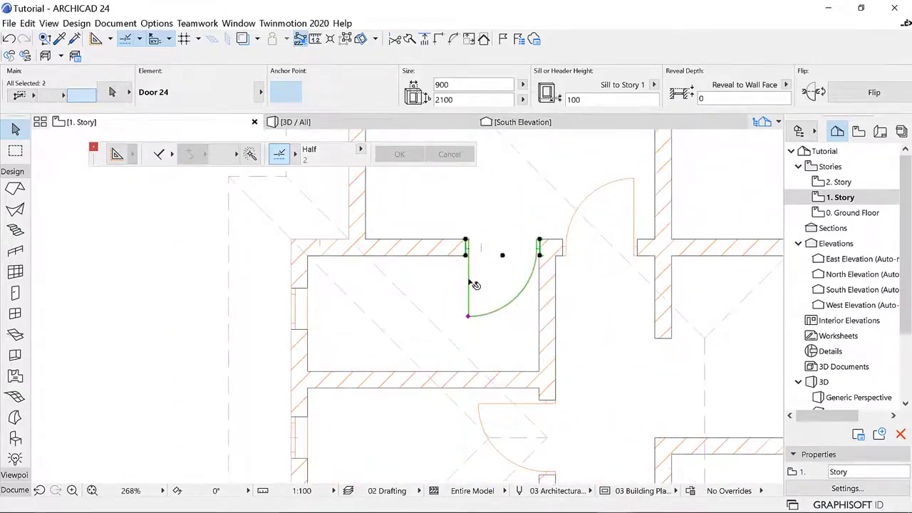
{"action": "scroll", "coordinate": [470, 284], "scroll_direction": "down", "scroll_amount": 4}
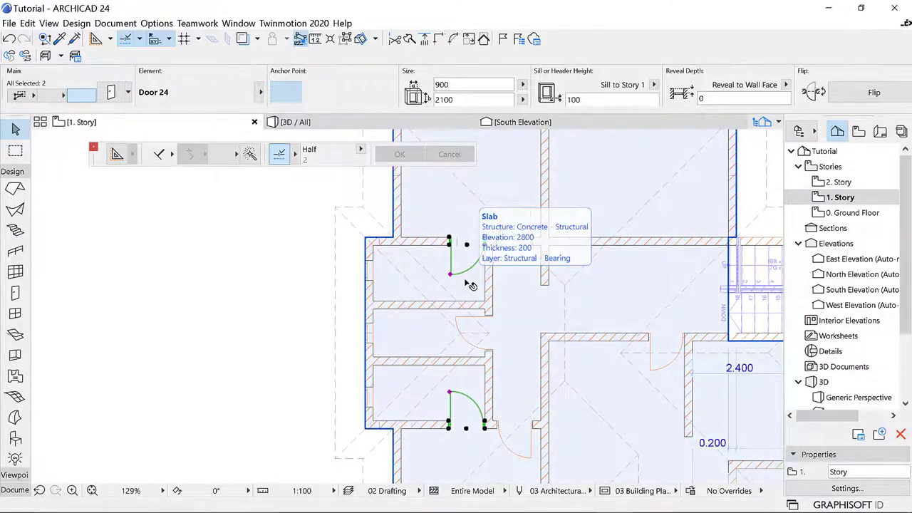
{"action": "key", "text": "ctrl+t"}
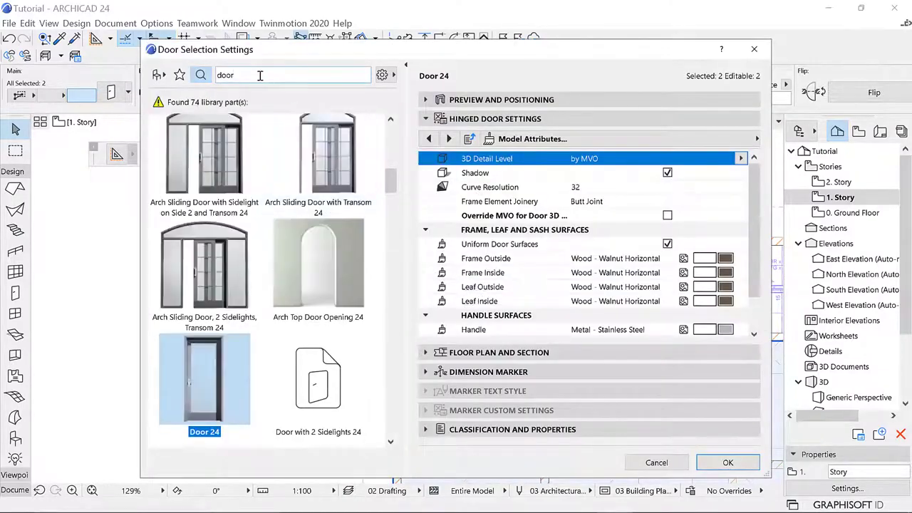
{"action": "left_click", "coordinate": [202, 75]}
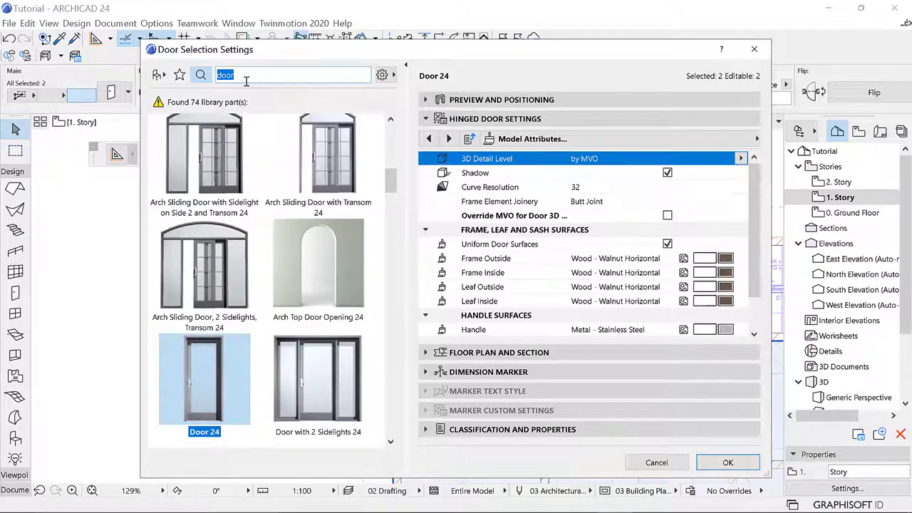
{"action": "type", "text": "door"}
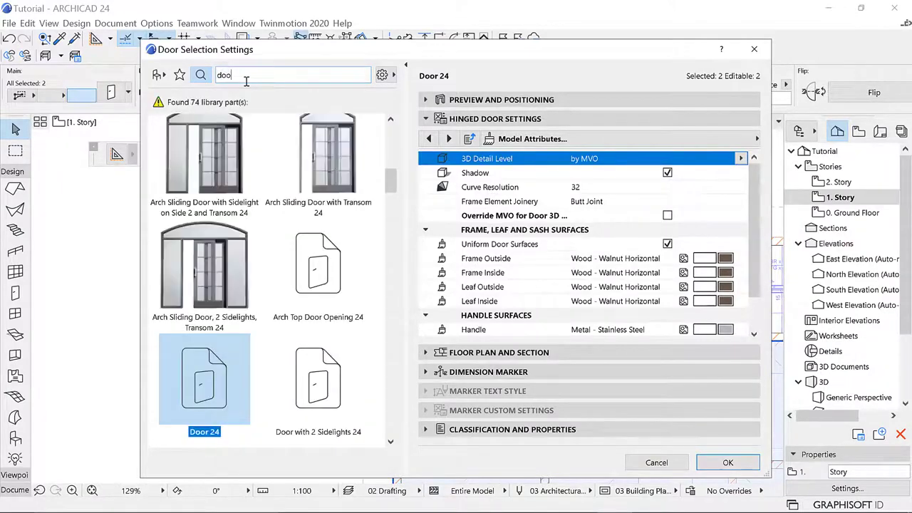
{"action": "key", "text": "BackSpace"}
{"action": "key", "text": "BackSpace"}
{"action": "key", "text": "BackSpace"}
{"action": "key", "text": "BackSpace"}
{"action": "type", "text": "em"}
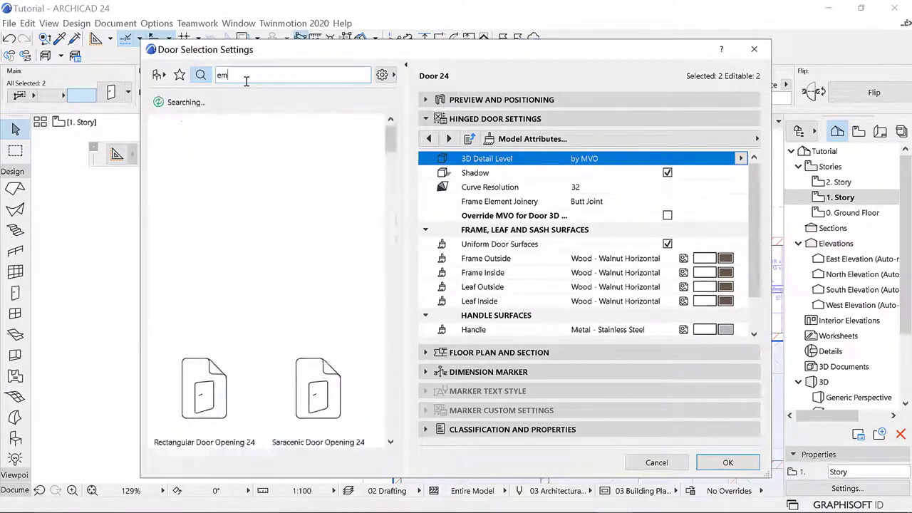
{"action": "type", "text": "pty"}
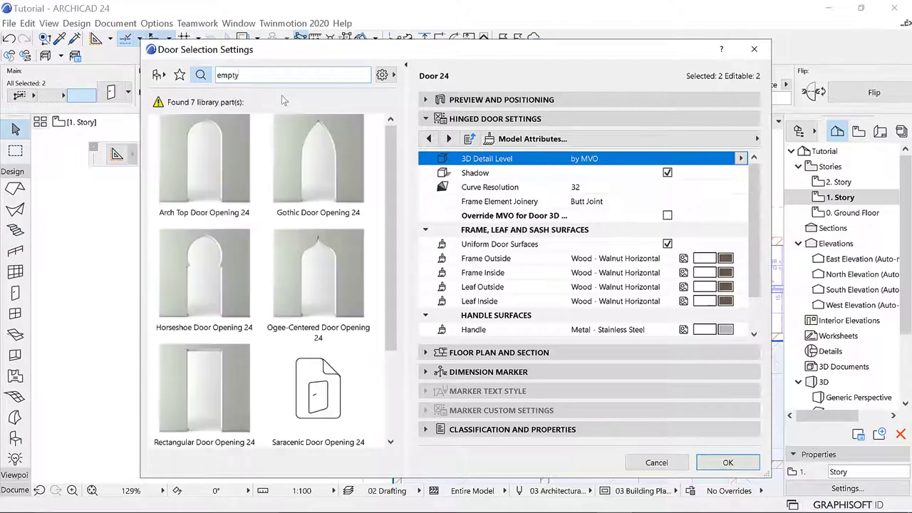
{"action": "scroll", "coordinate": [391, 221], "scroll_direction": "down", "scroll_amount": 3}
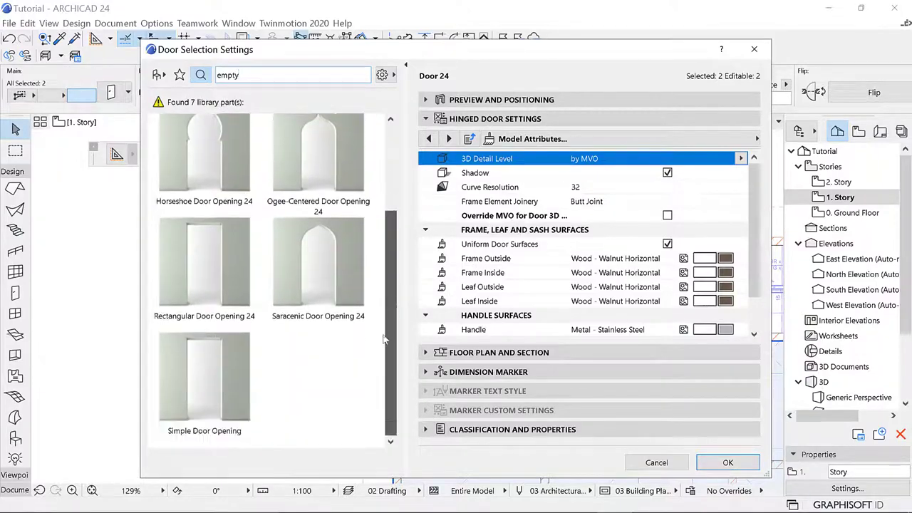
{"action": "left_click", "coordinate": [230, 363]}
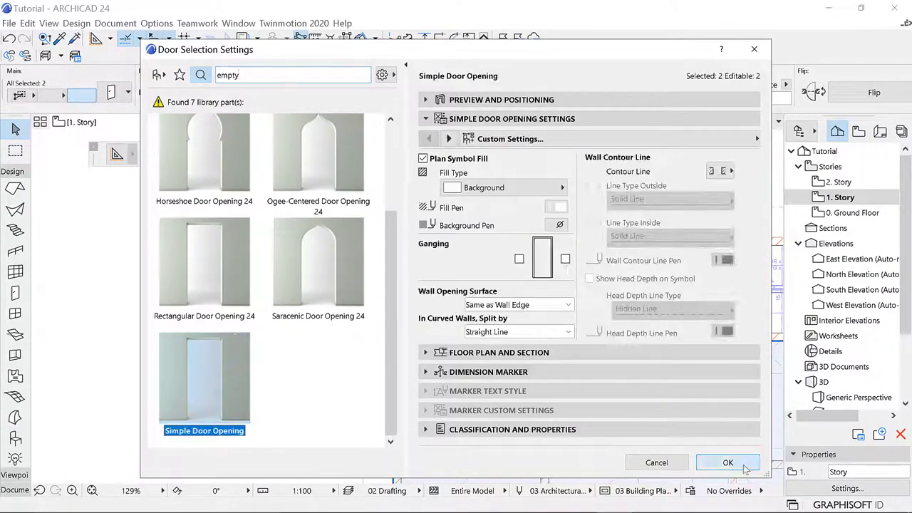
{"action": "left_click", "coordinate": [727, 462]}
{"action": "key", "text": "Escape"}
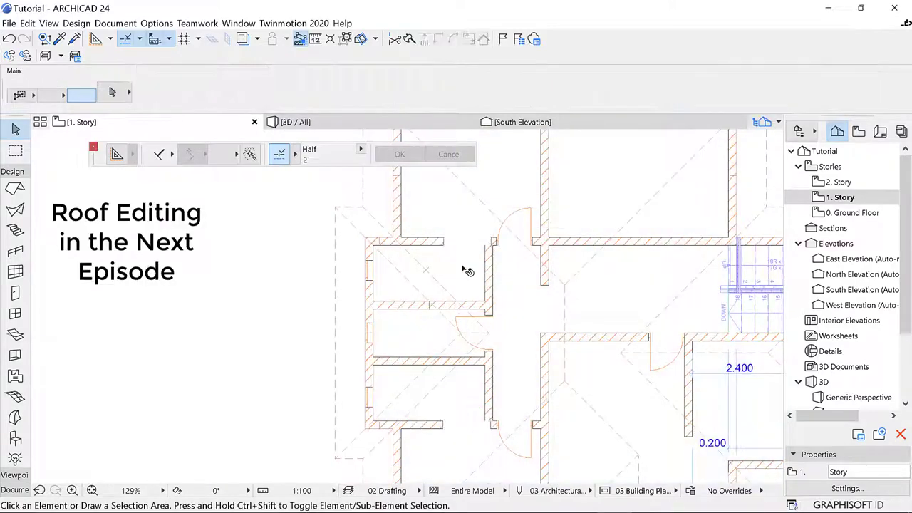
{"action": "scroll", "coordinate": [584, 416], "scroll_direction": "down", "scroll_amount": 6}
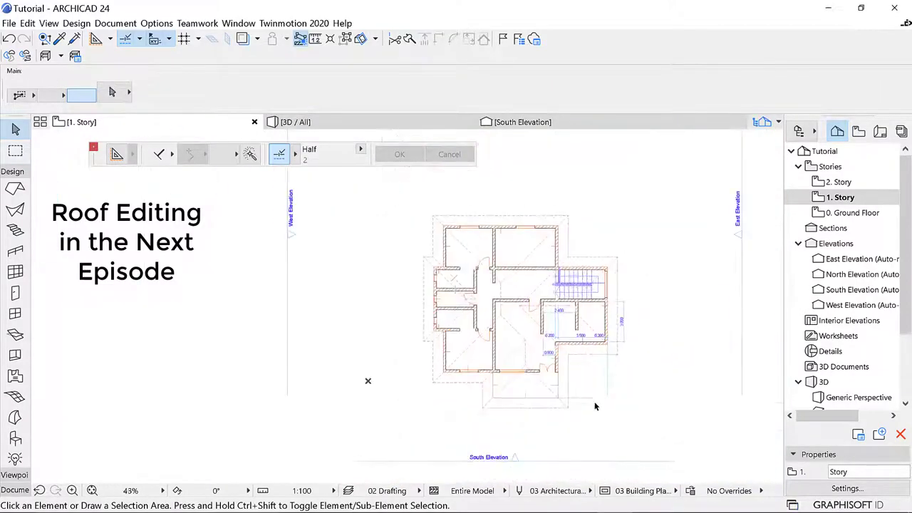